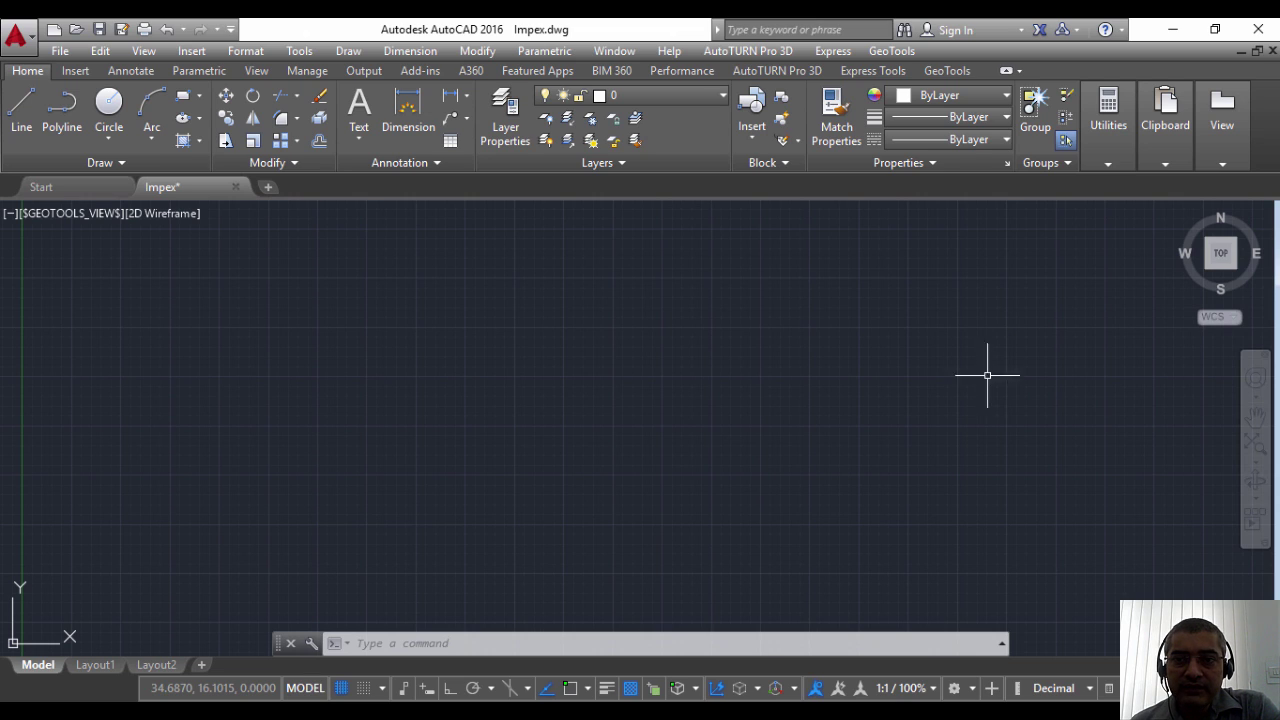
Show the GeoTools Export submenu listing the point and line import/export commands.
click(891, 51)
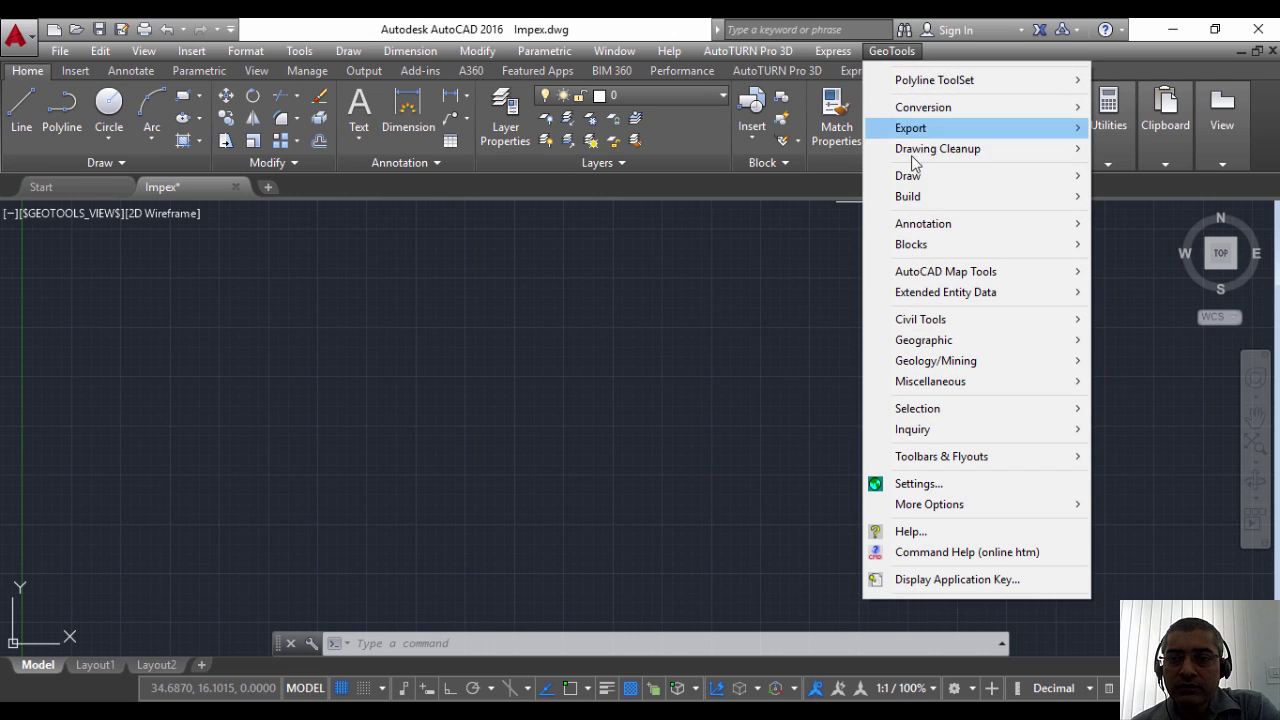
mouse_move(920, 132)
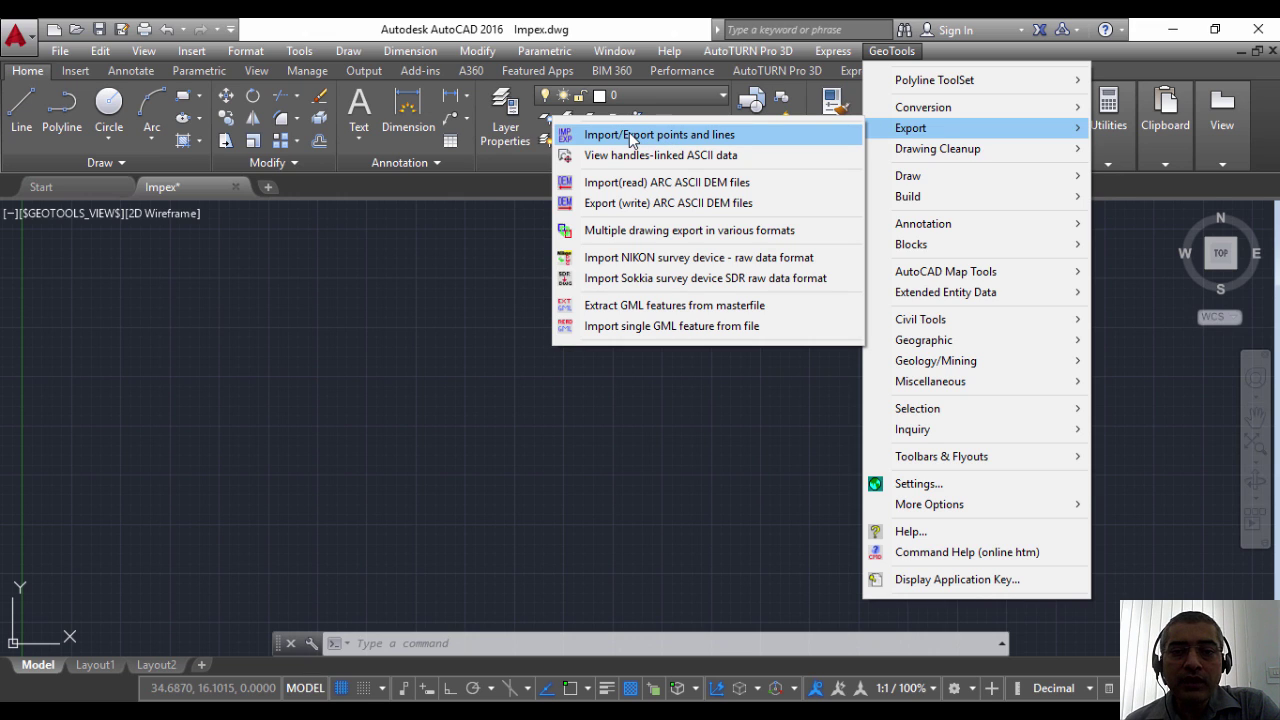
Open Import/Export points and lines, set to import Elevation_Small.CSV in PENZ format.
click(694, 141)
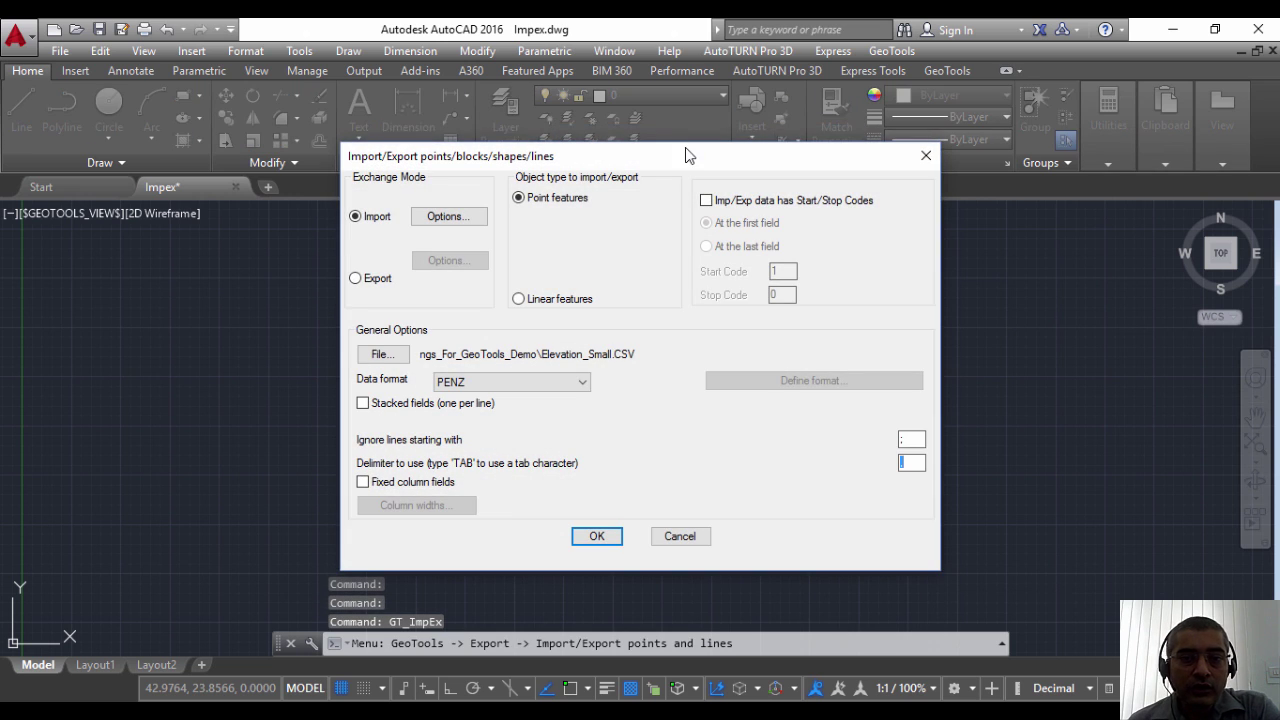
drag(683, 160, 653, 140)
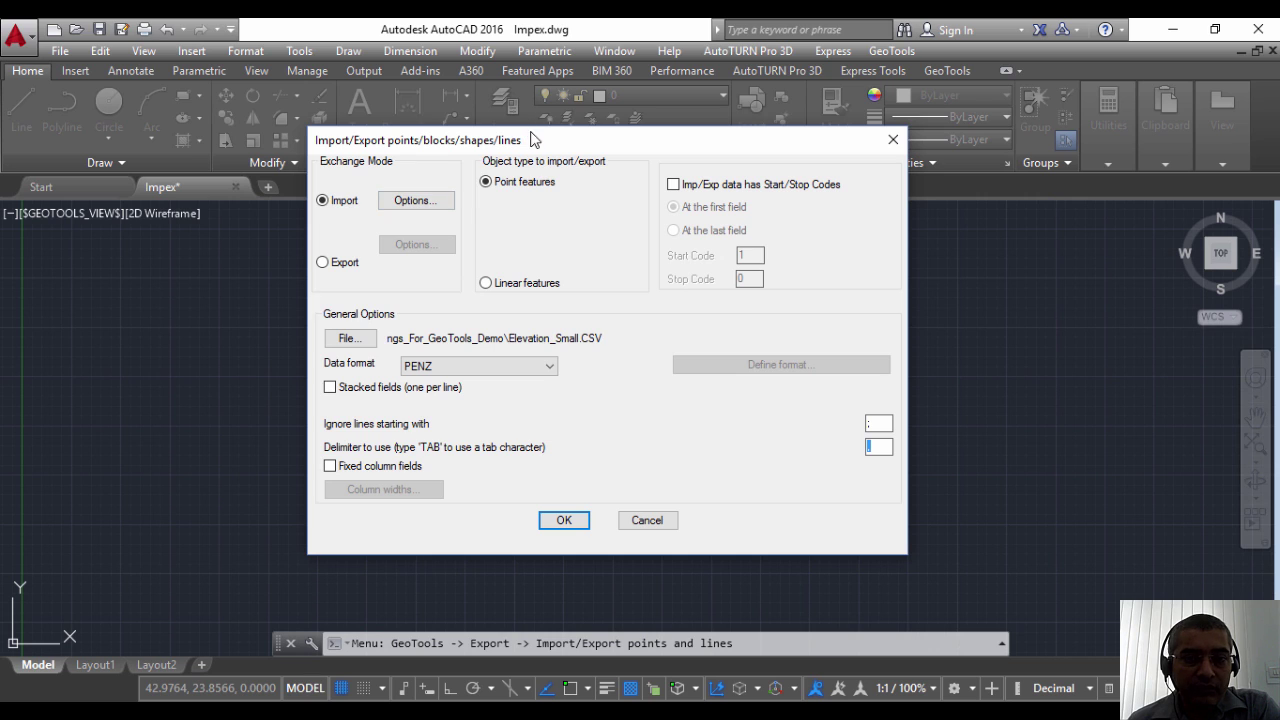
drag(532, 141, 533, 167)
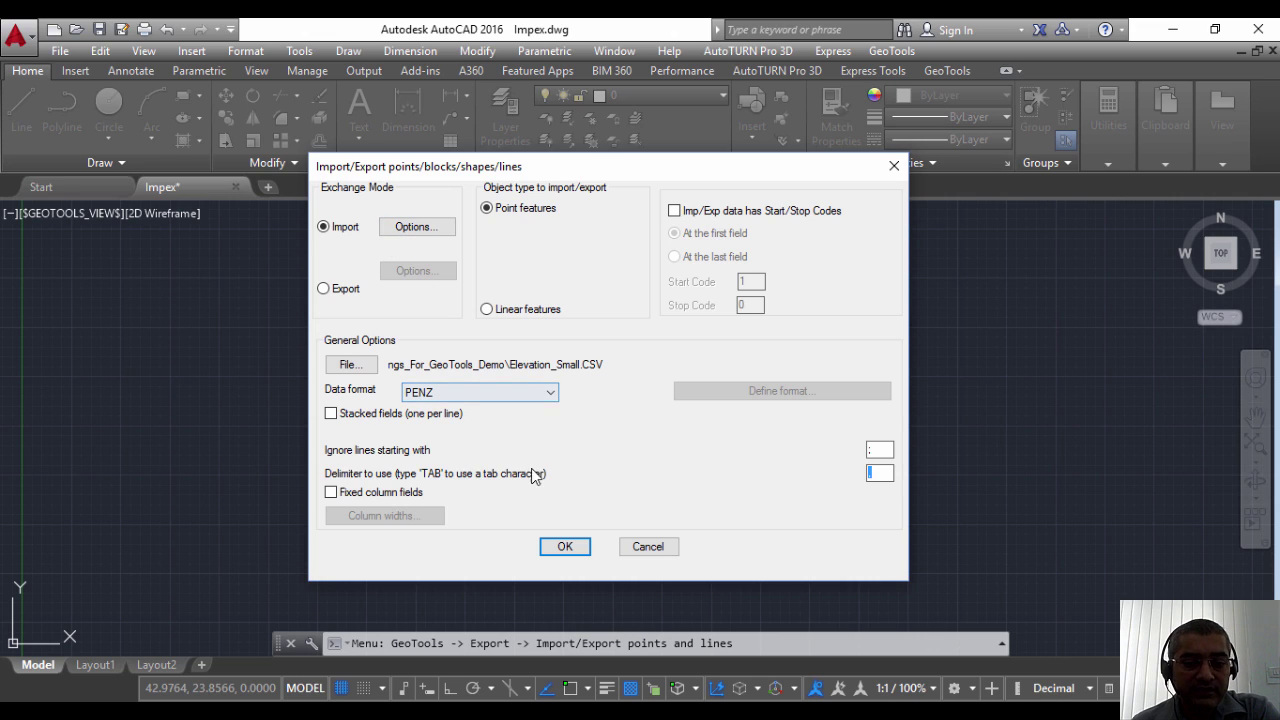
click(350, 366)
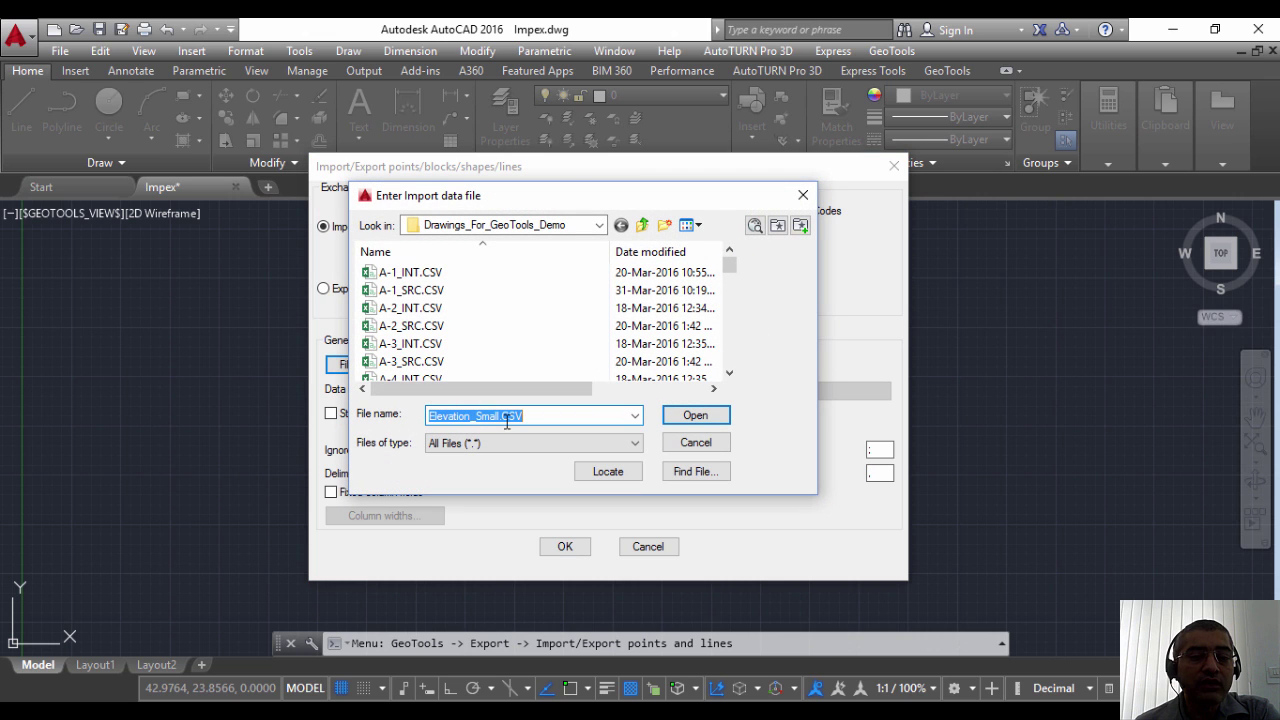
click(694, 442)
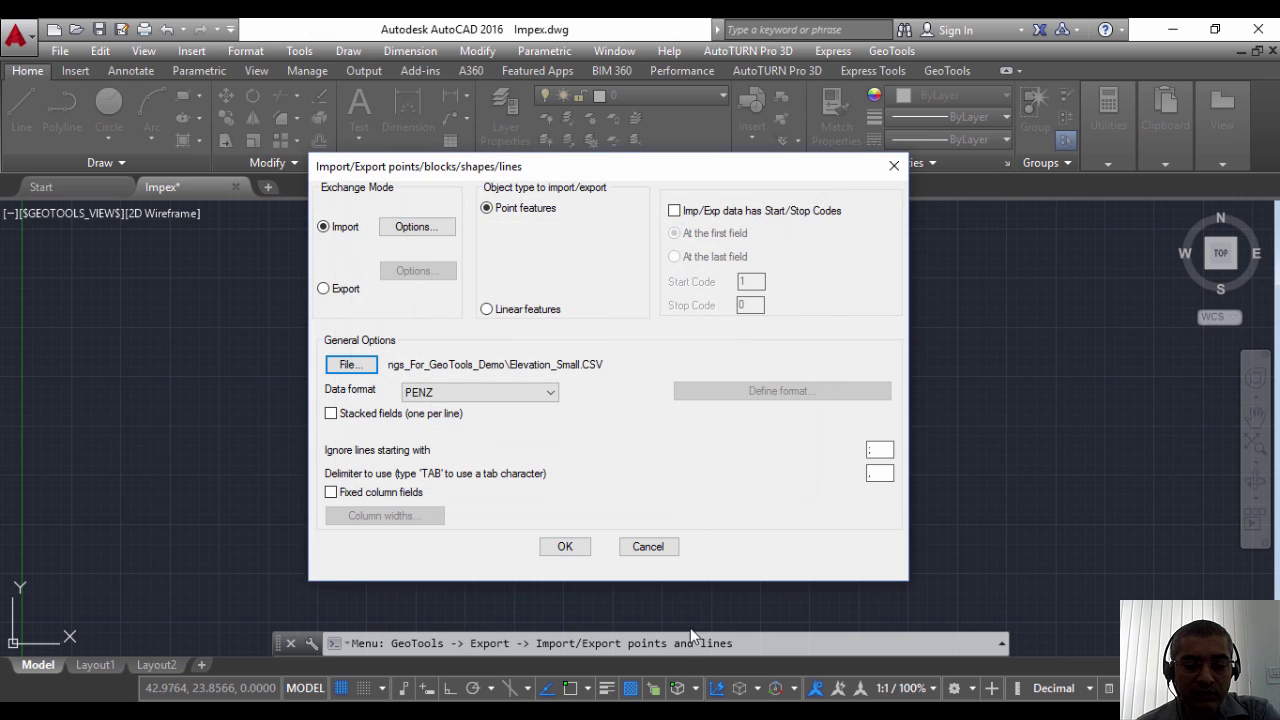
key(alt+Tab)
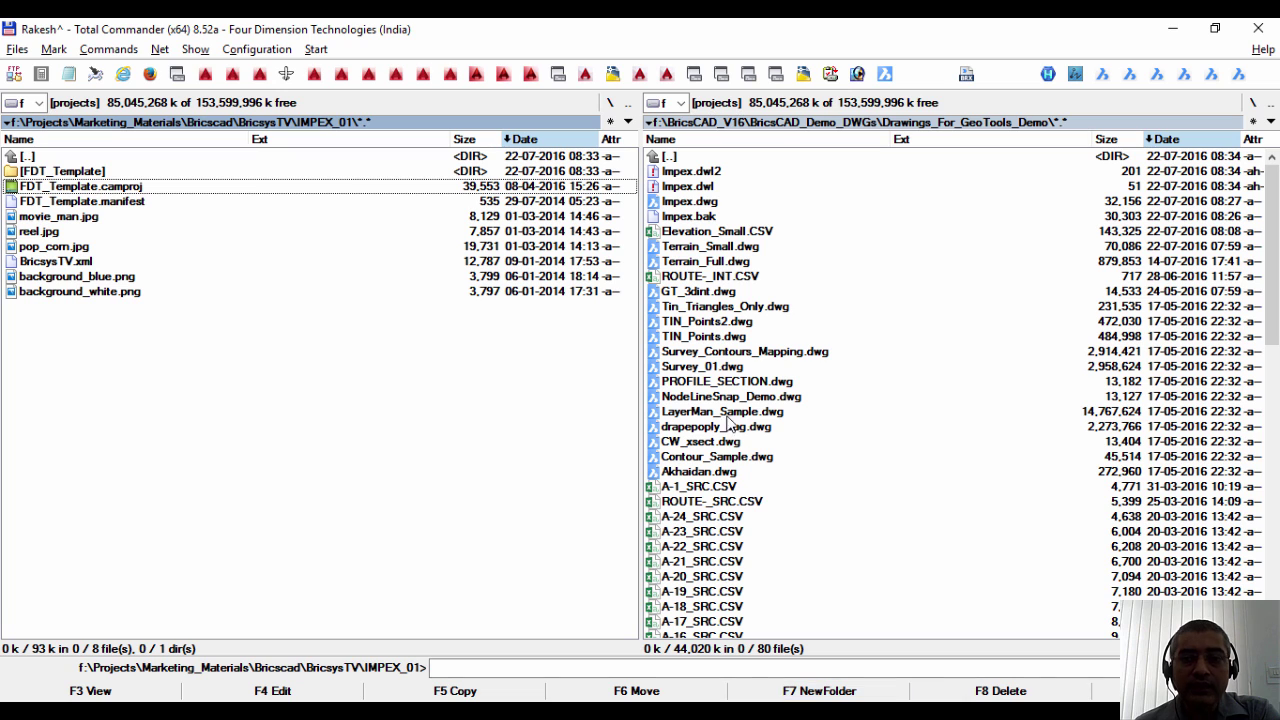
click(733, 236)
key(F3)
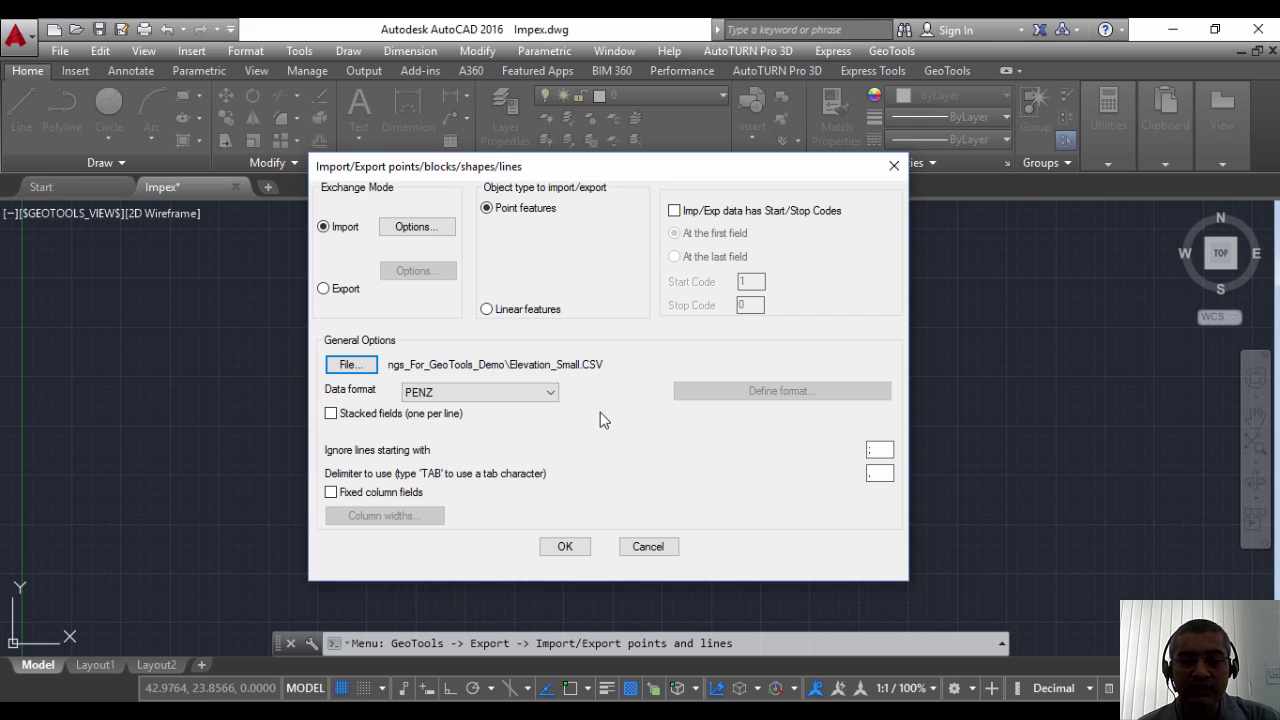
Keep PENZ as the data format and bring up the Import Options settings.
click(425, 398)
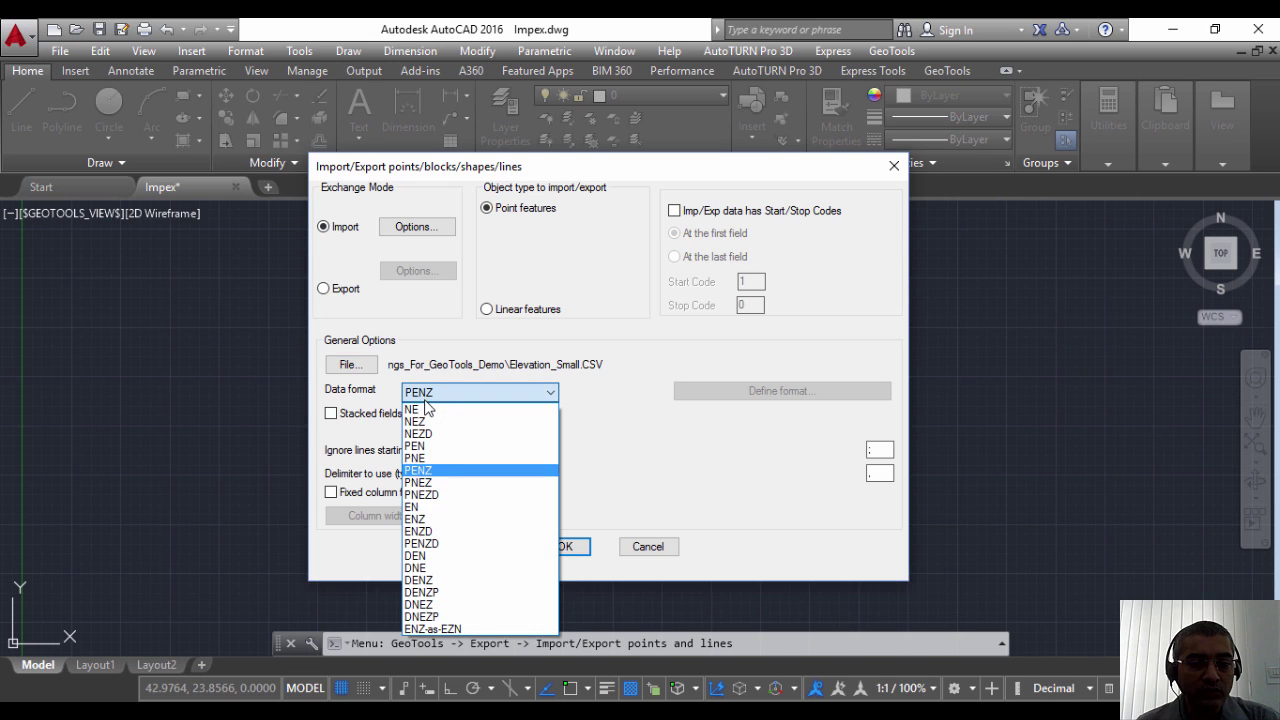
click(419, 476)
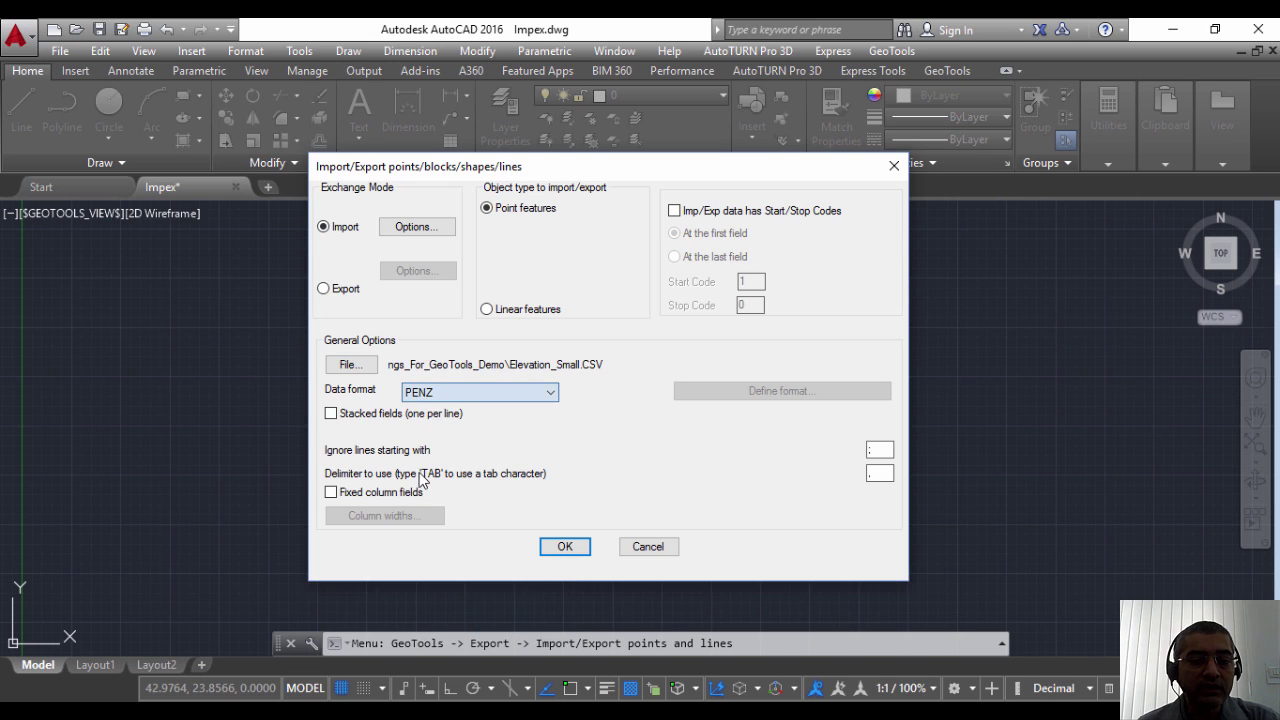
click(430, 395)
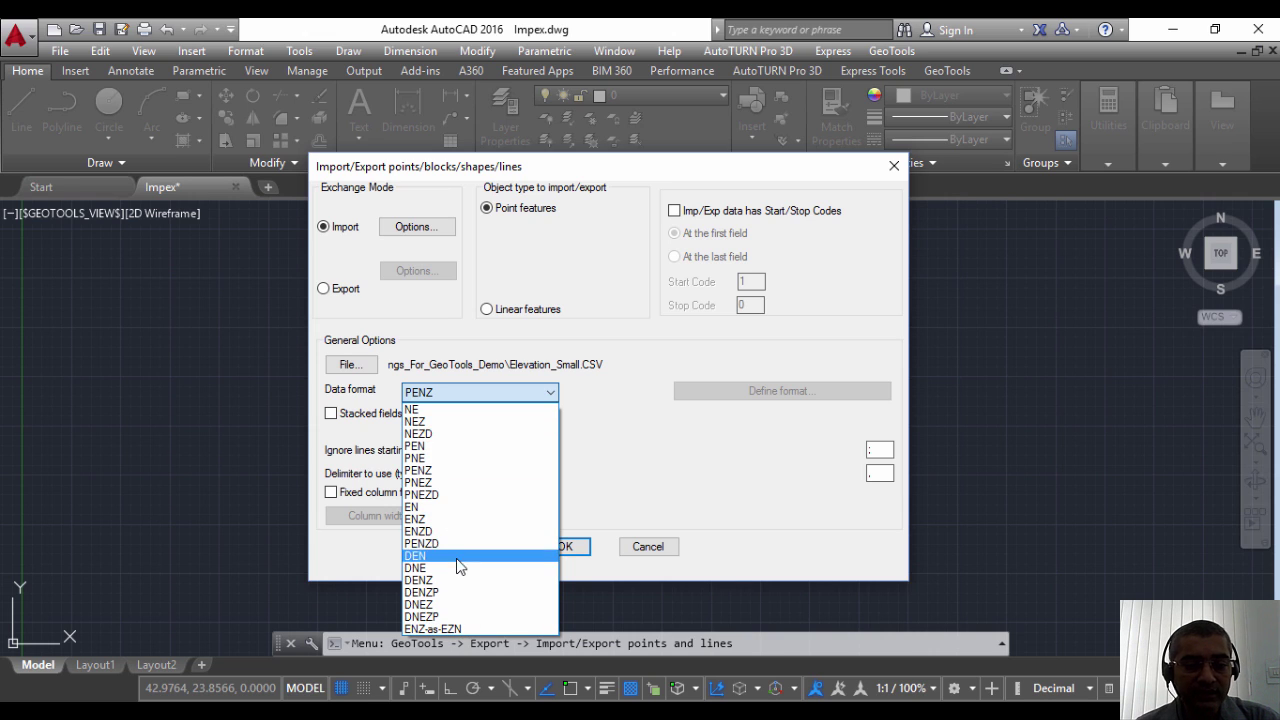
click(622, 477)
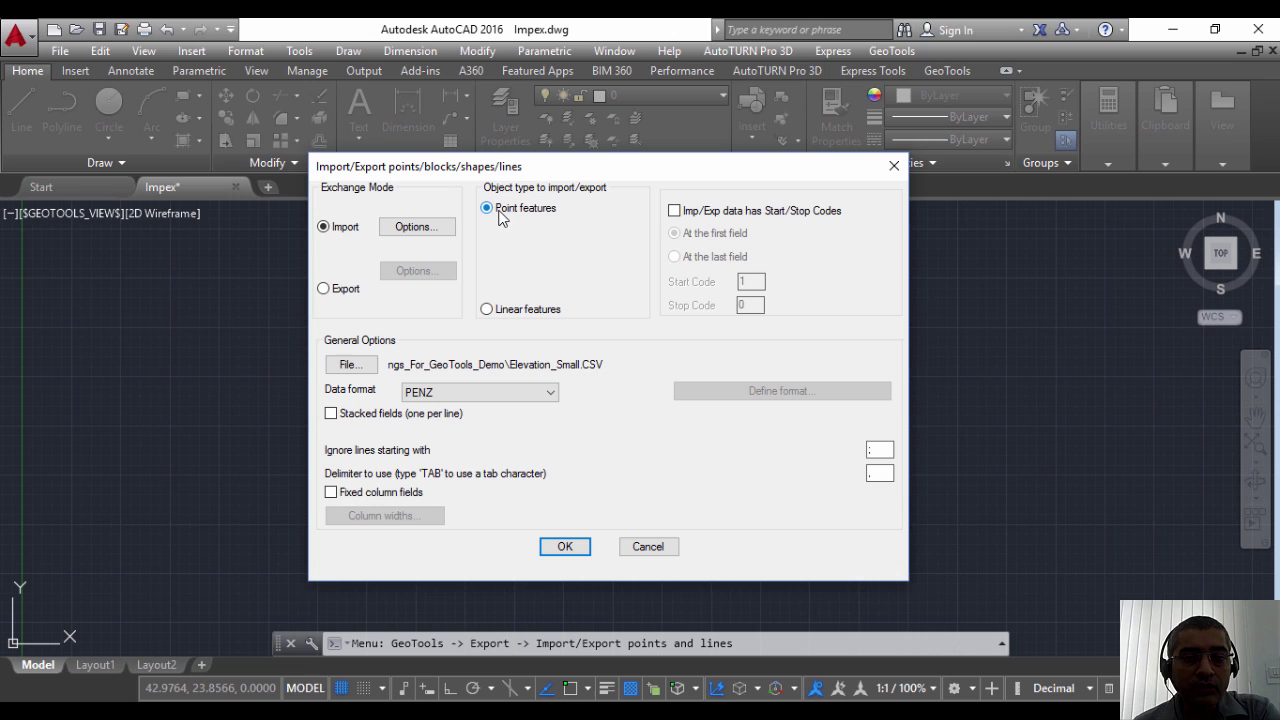
click(416, 227)
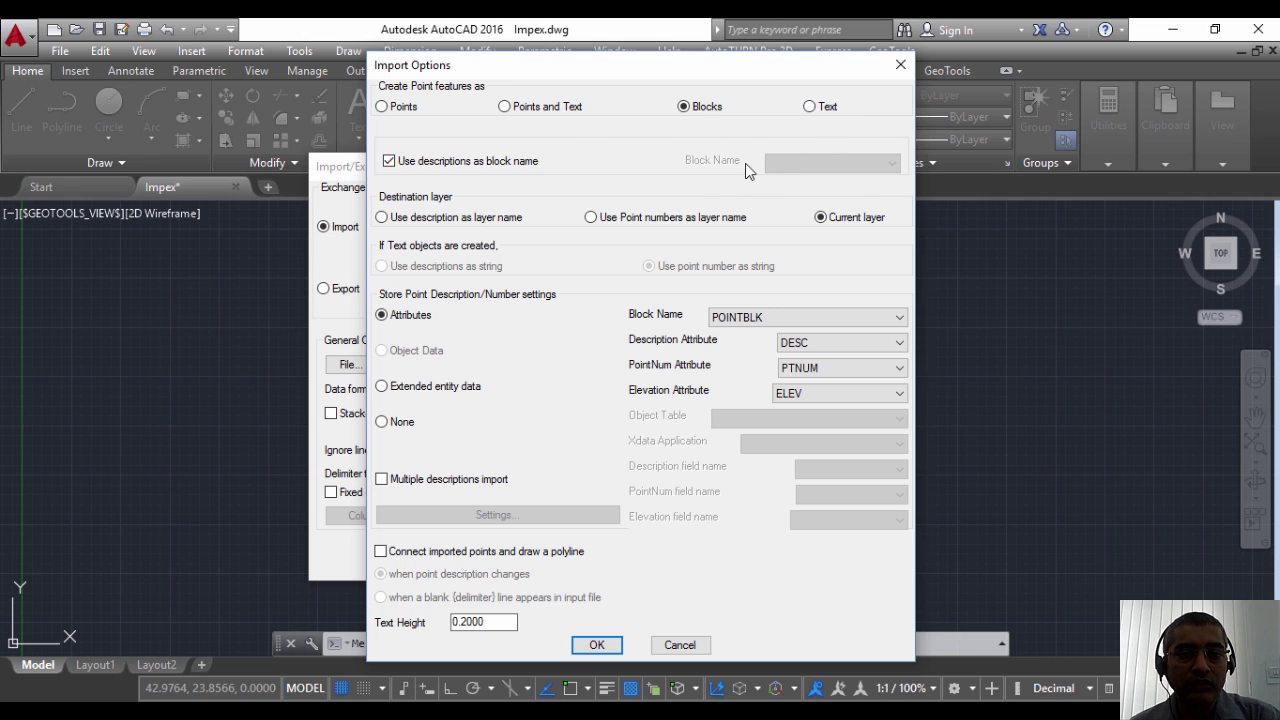
Create features as Points and import all 5001 rows of Elevation_Small.CSV.
click(383, 107)
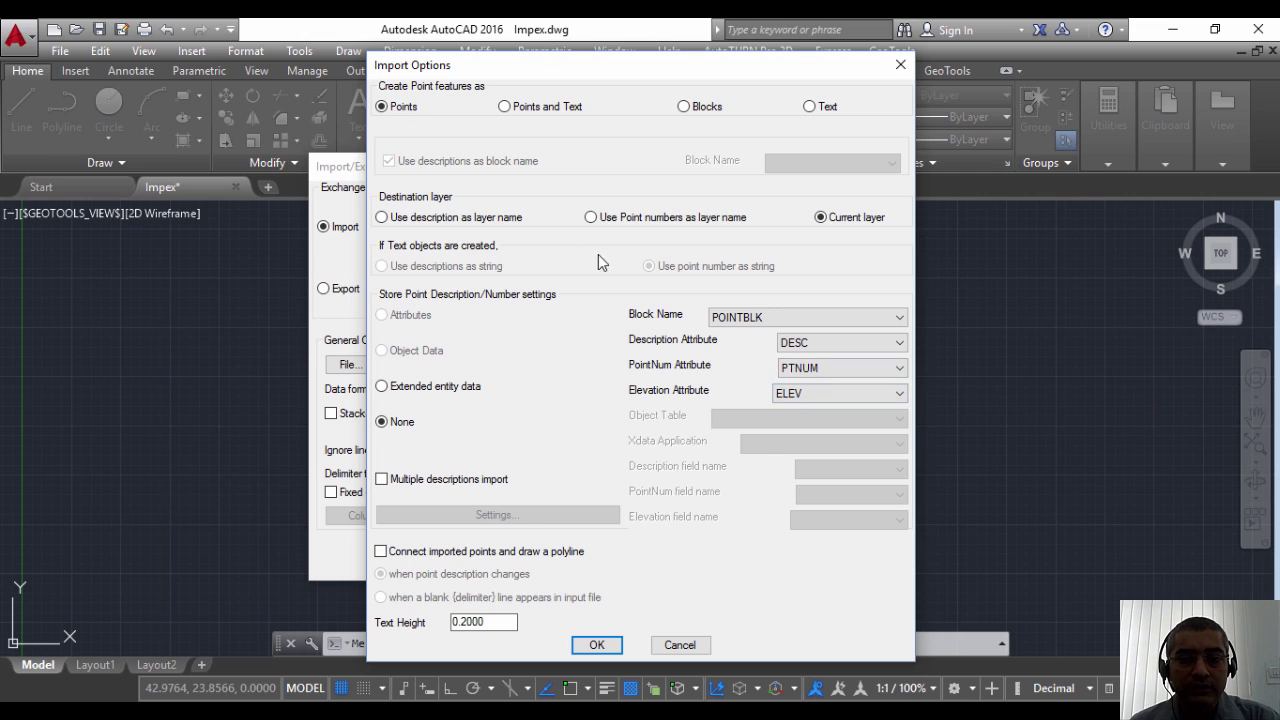
click(600, 648)
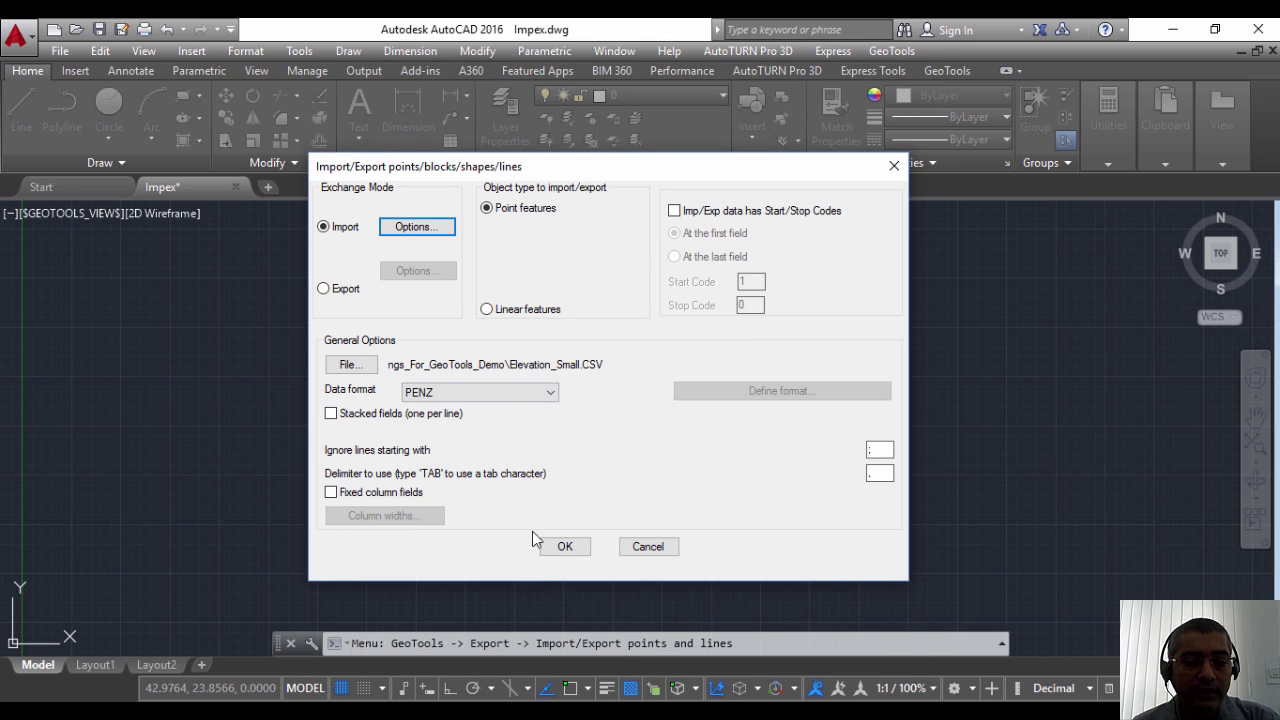
click(564, 548)
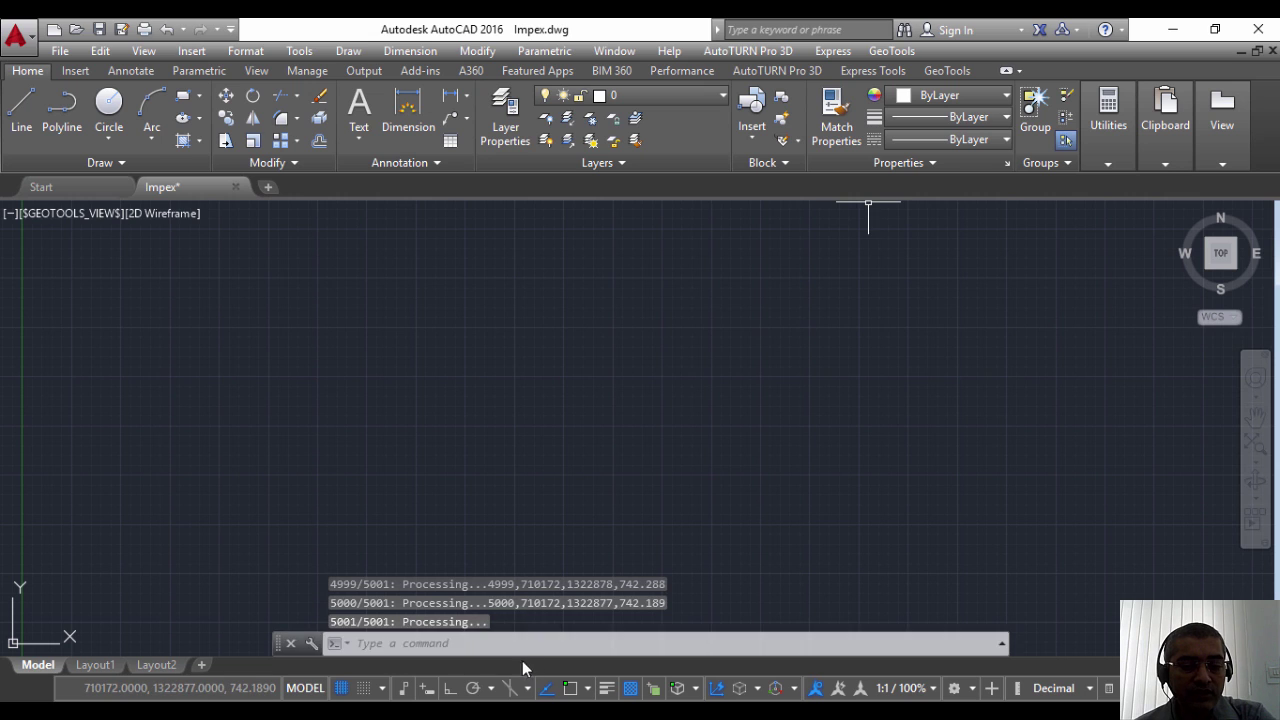
Zoom to extents and LIST one imported point, showing elevation 740.7310.
click(481, 645)
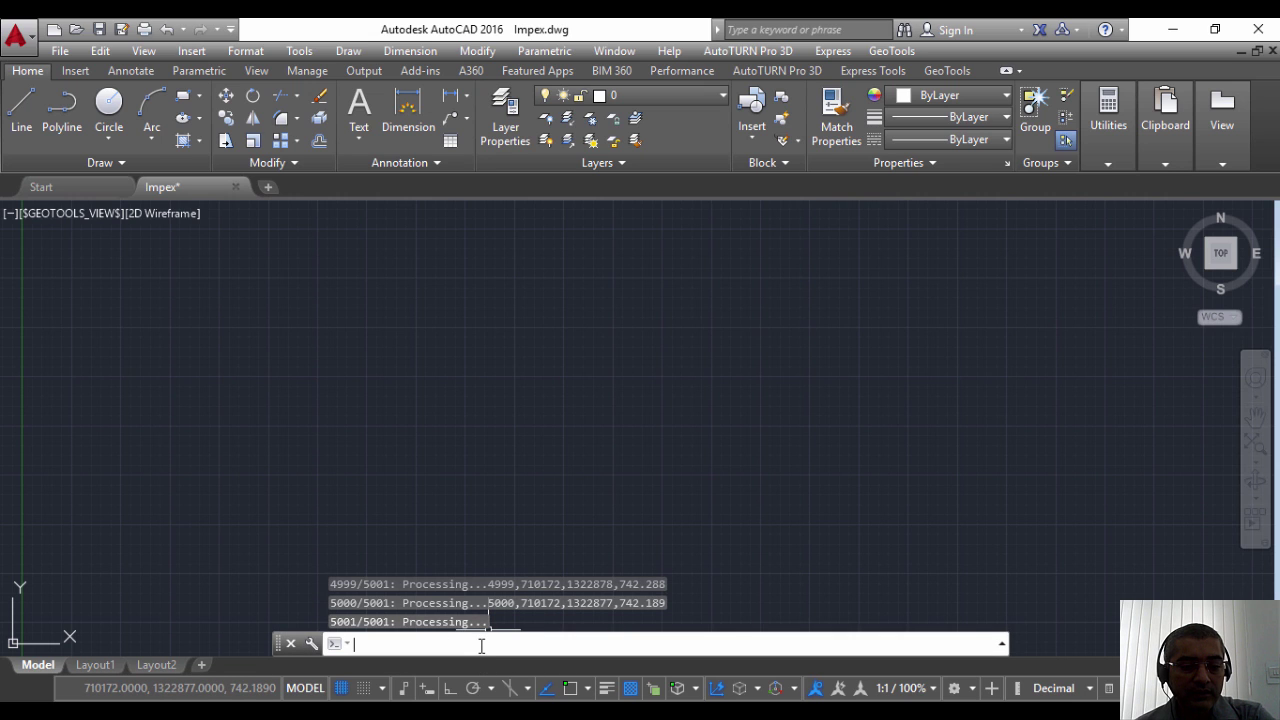
text(z)
key(Return)
text(e)
key(Return)
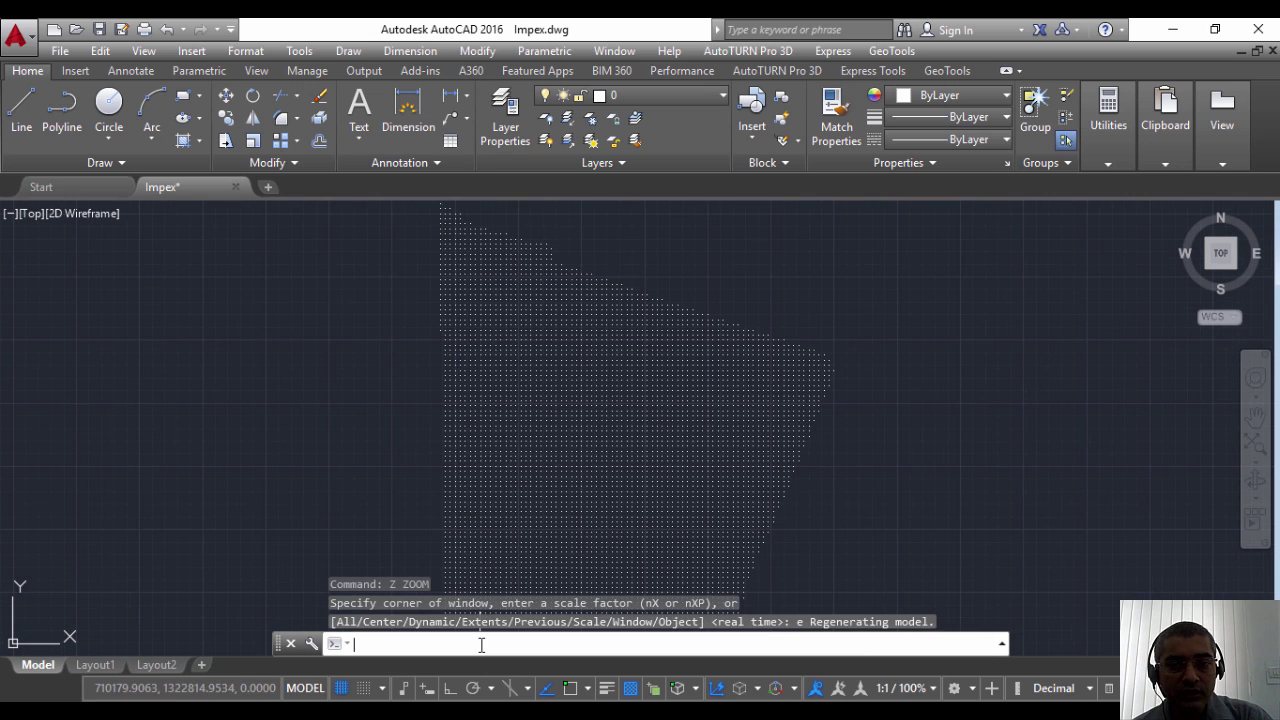
scroll(551, 491, up, 8)
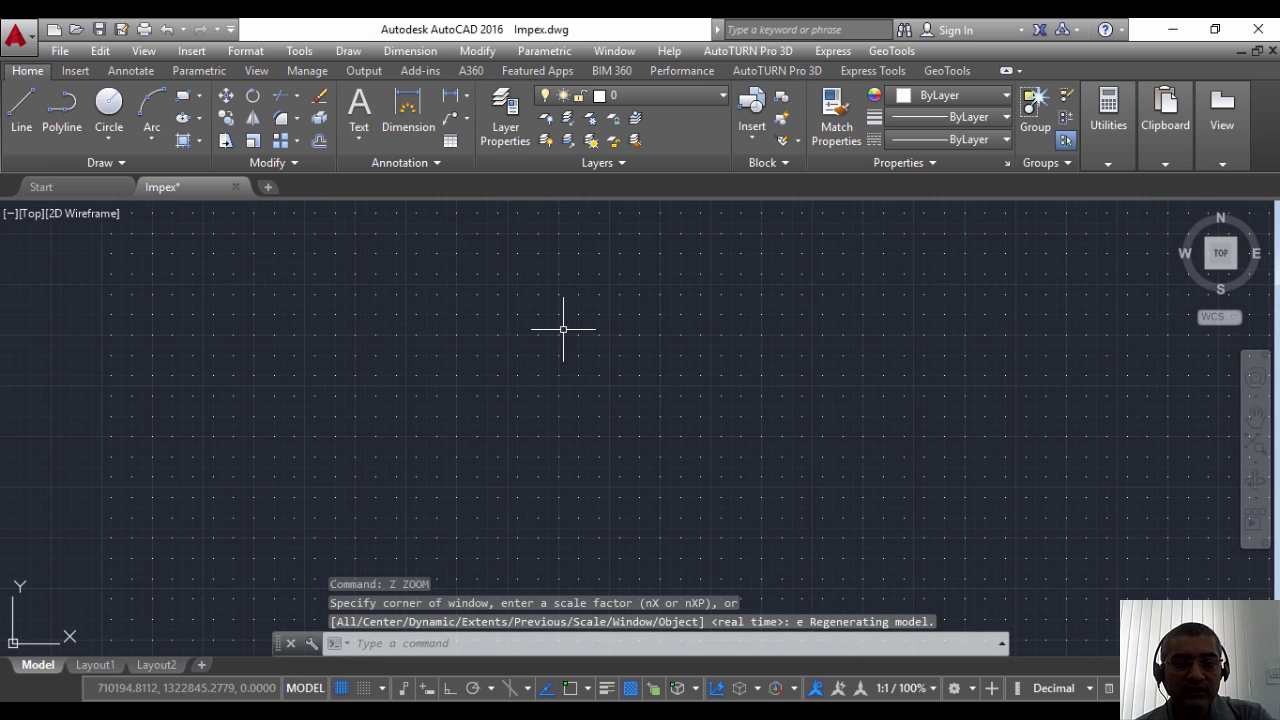
click(578, 295)
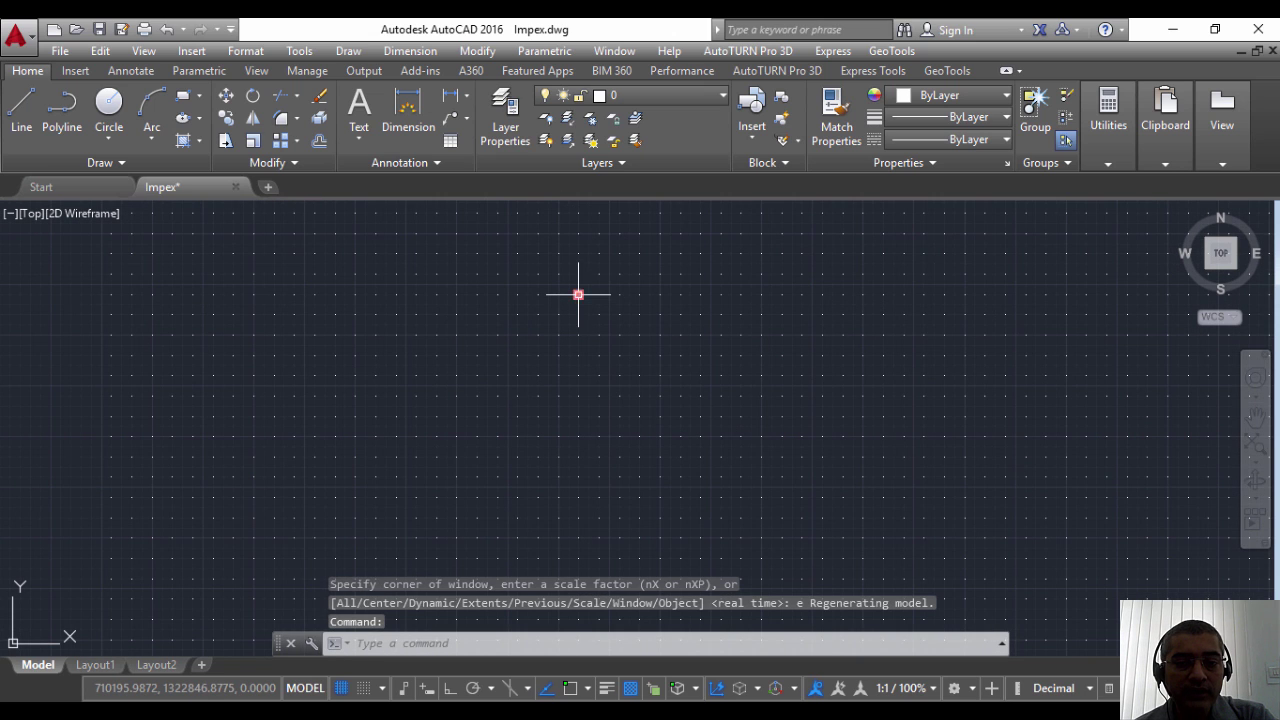
text(list)
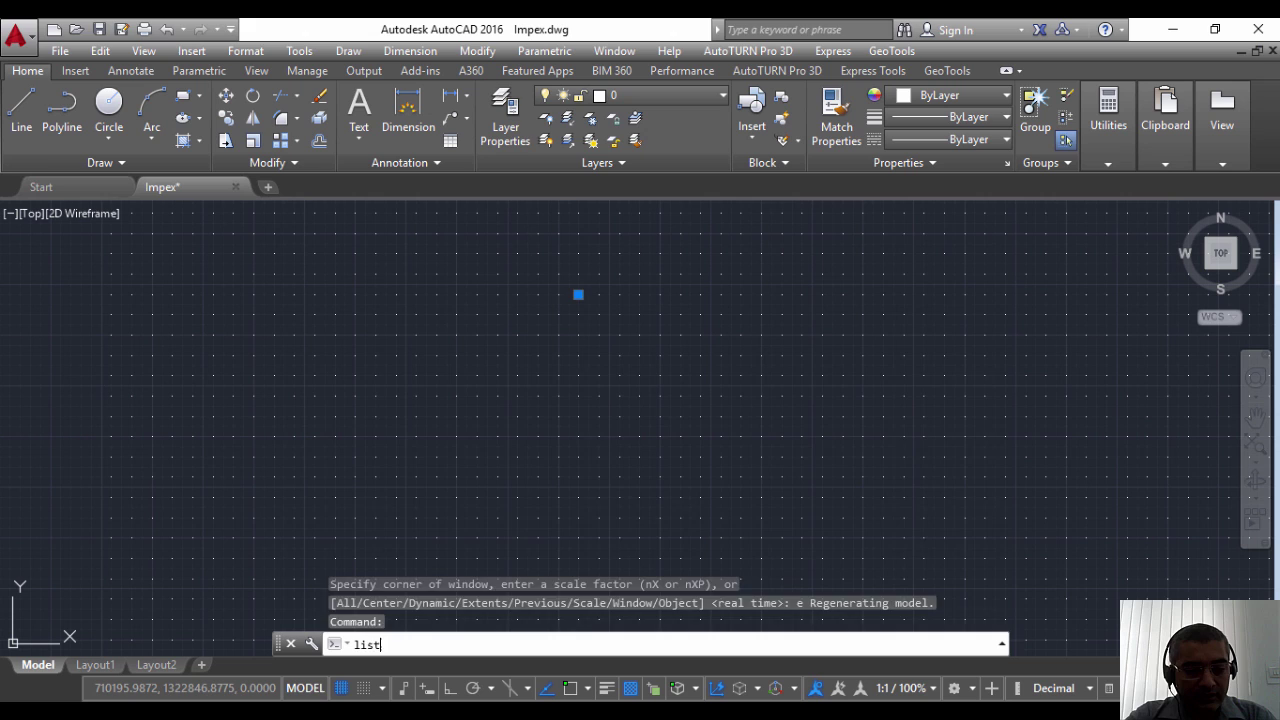
key(Return)
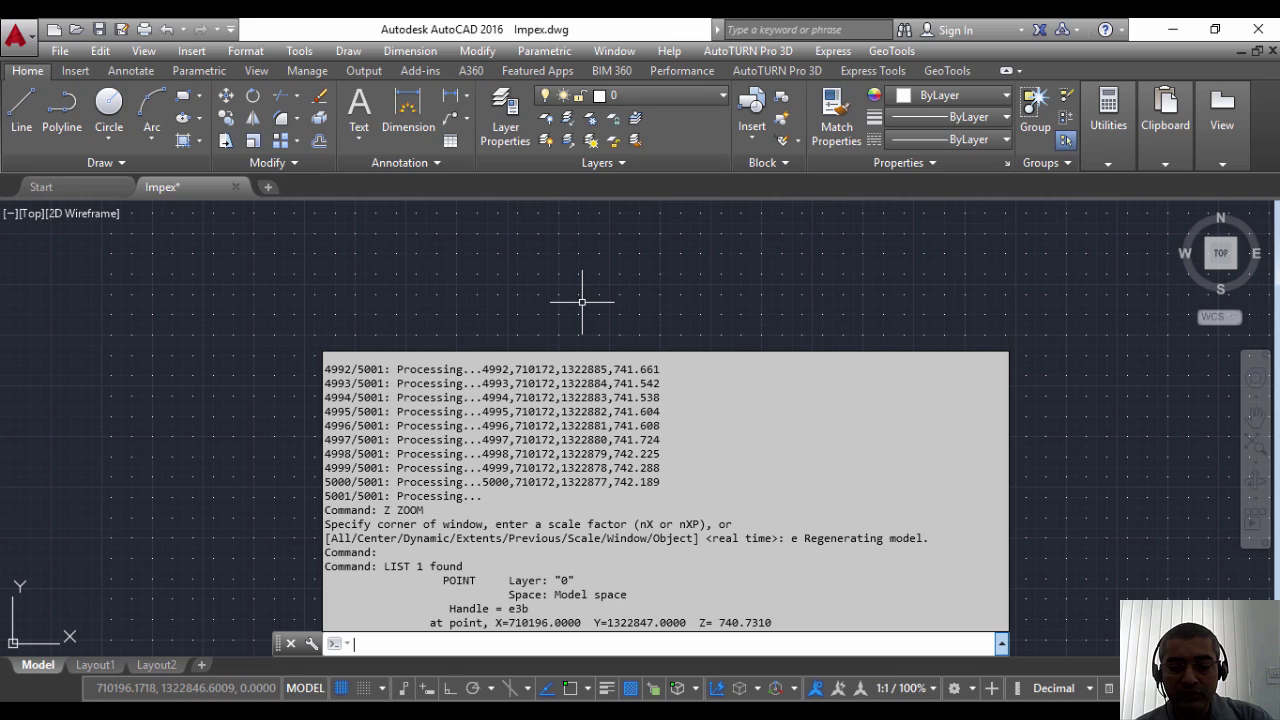
Compare with the CSV, then window-select and erase all 5000 points.
key(alt+Tab)
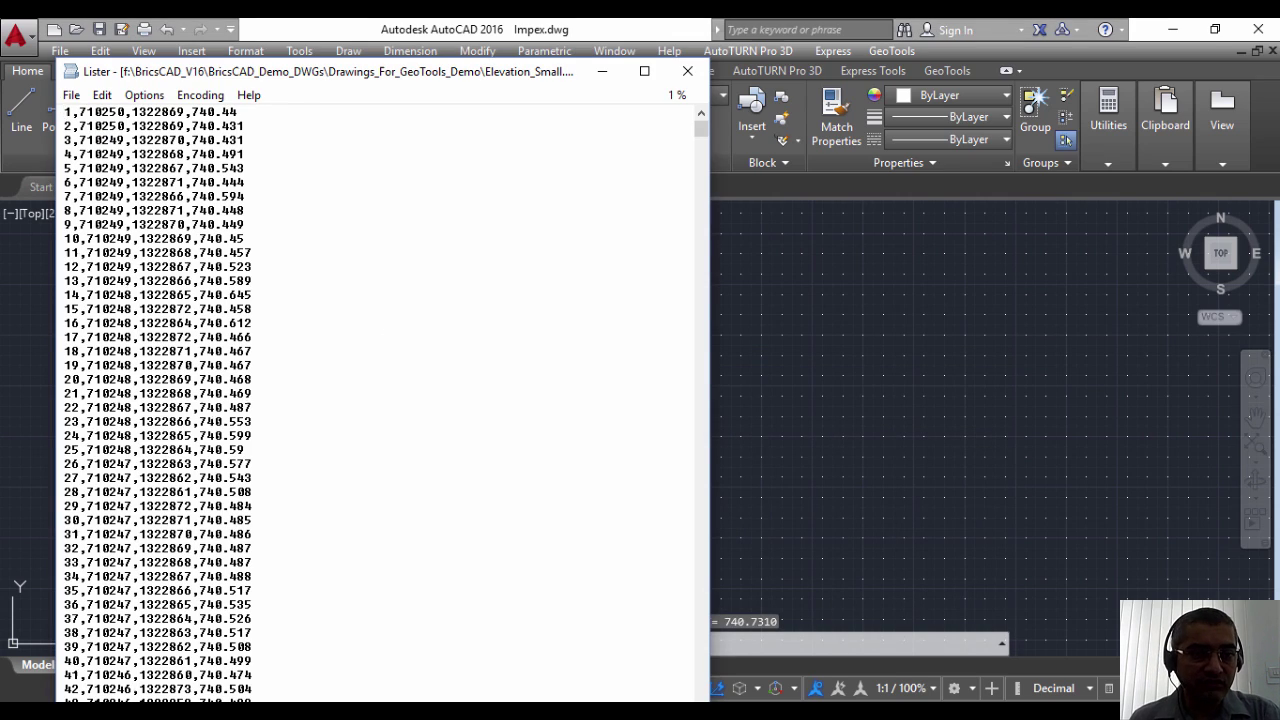
key(alt+Tab)
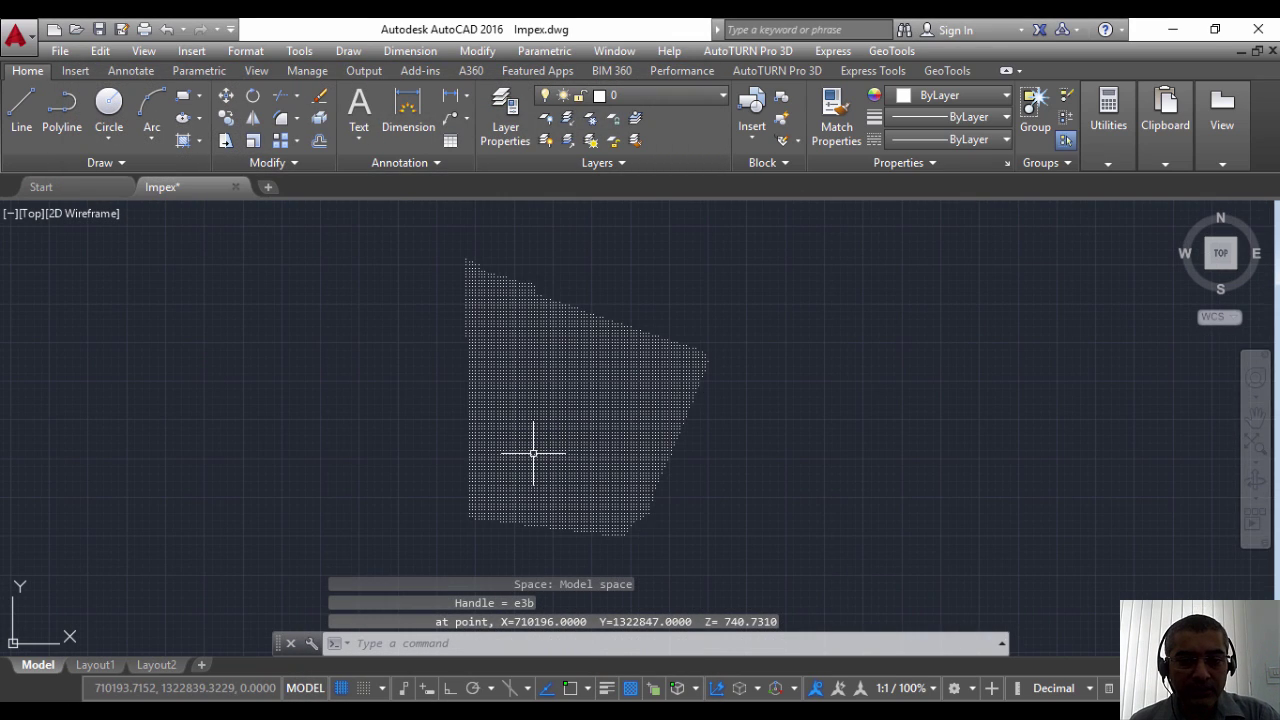
scroll(533, 453, up, 2)
scroll(526, 466, down, 2)
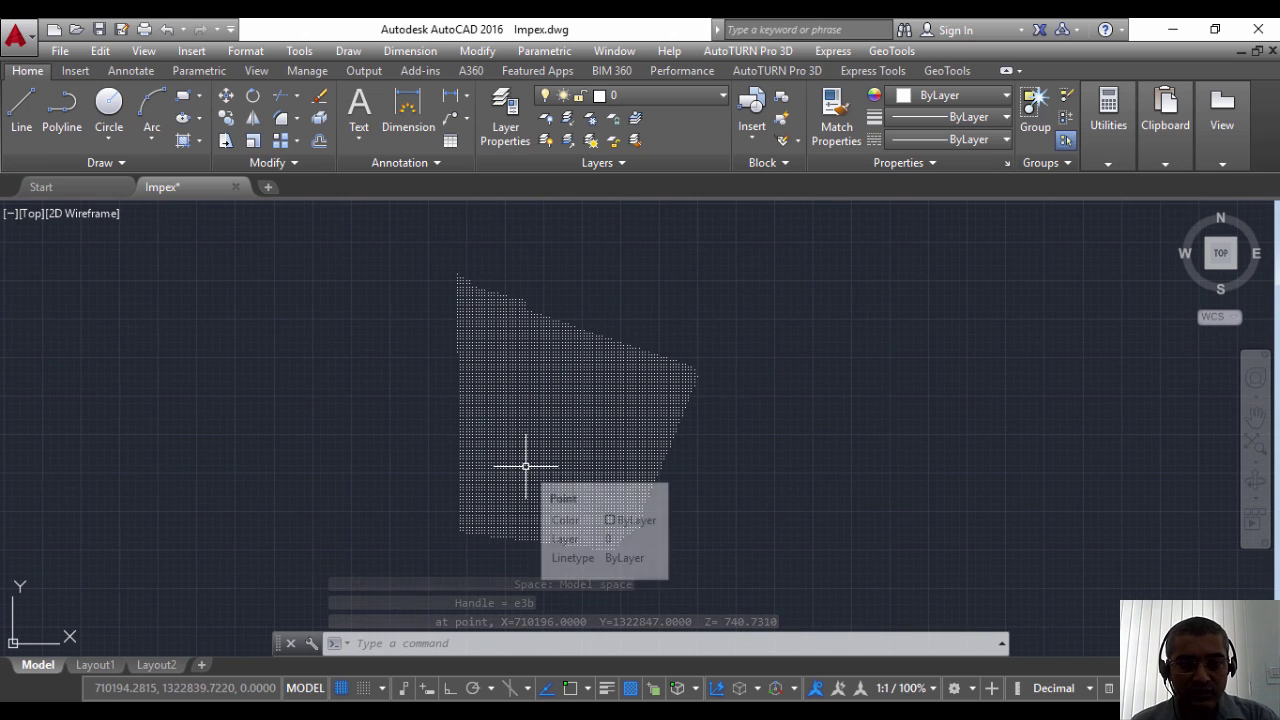
click(382, 230)
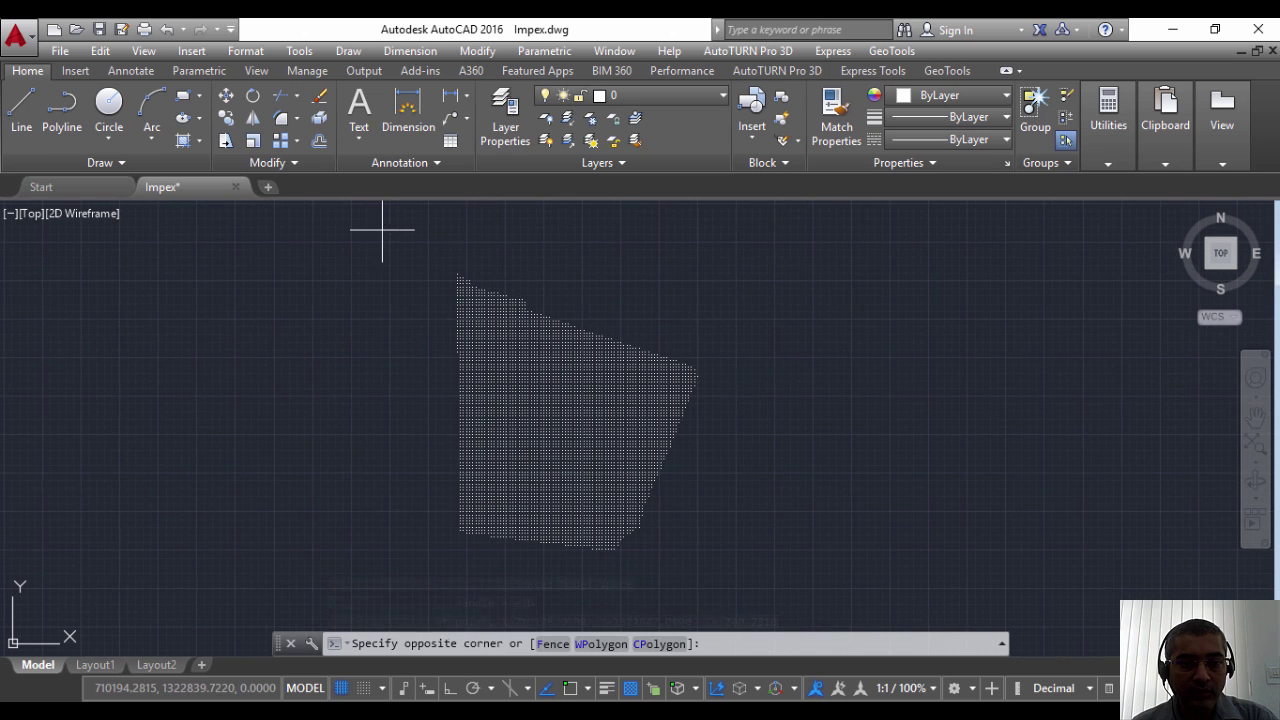
click(801, 597)
key(Delete)
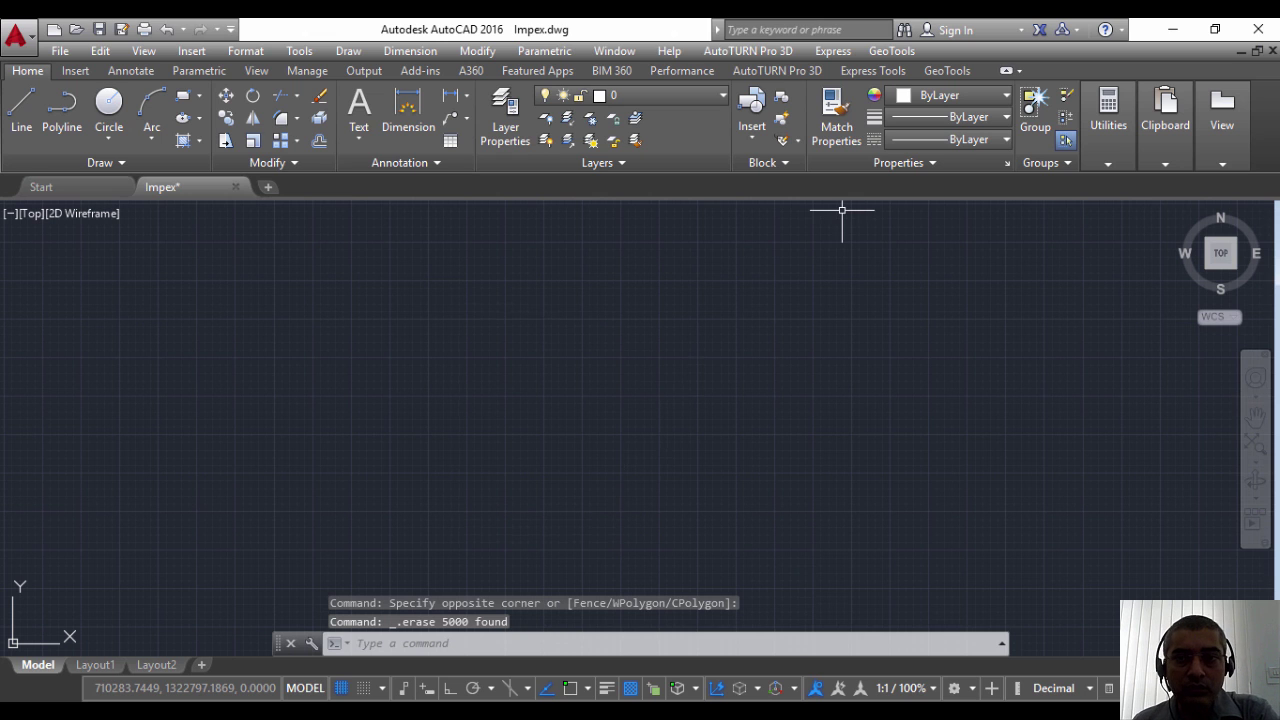
Reopen the GeoTools point import and set Import Options to create Blocks.
click(891, 50)
mouse_move(915, 133)
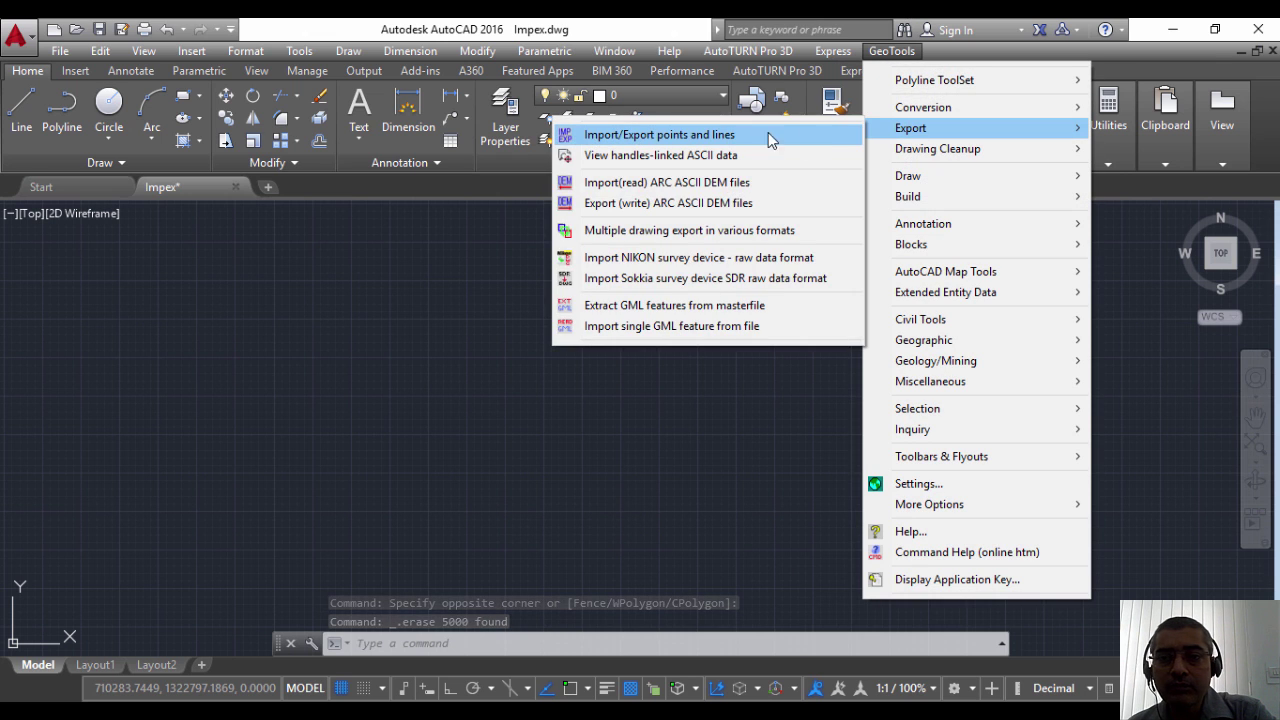
click(705, 133)
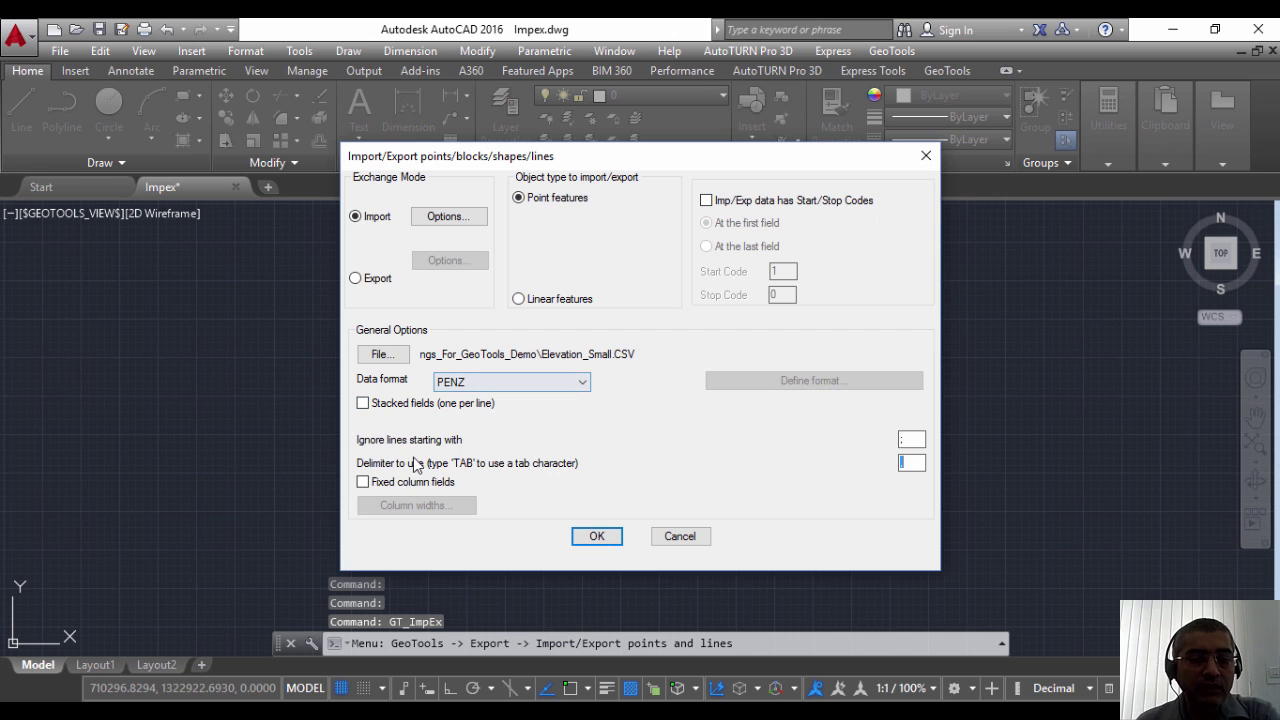
click(445, 217)
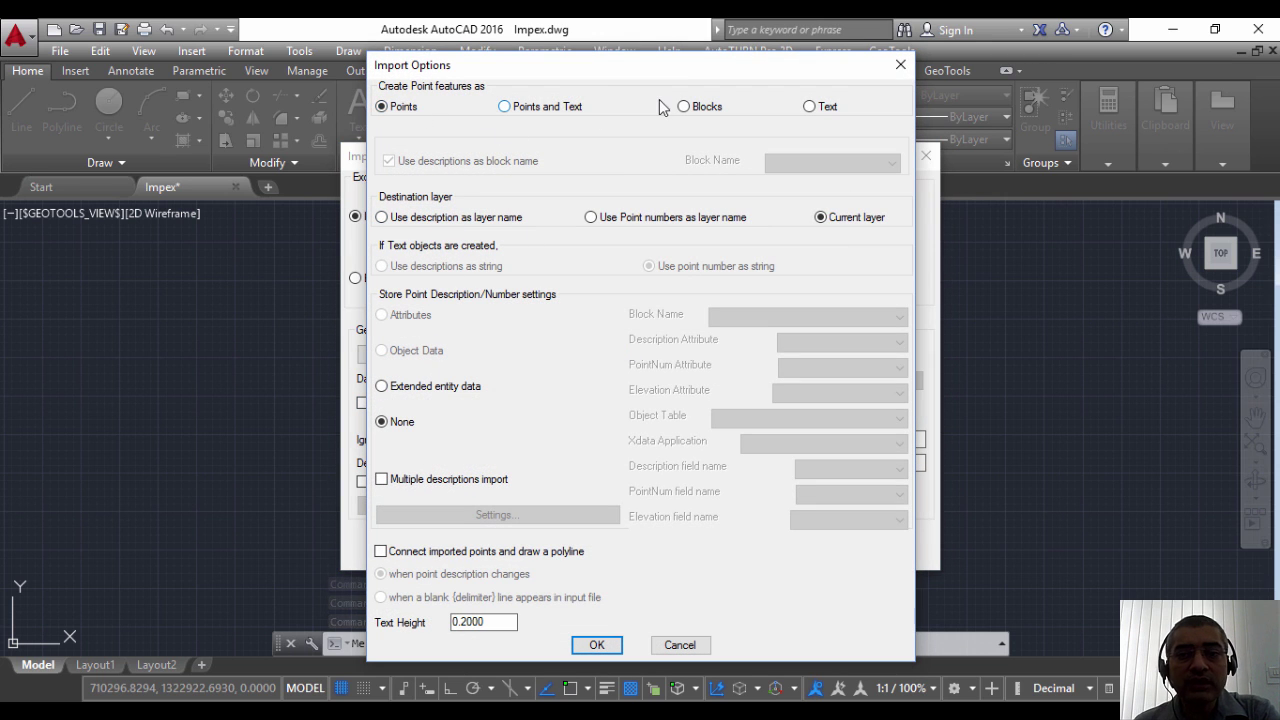
click(684, 107)
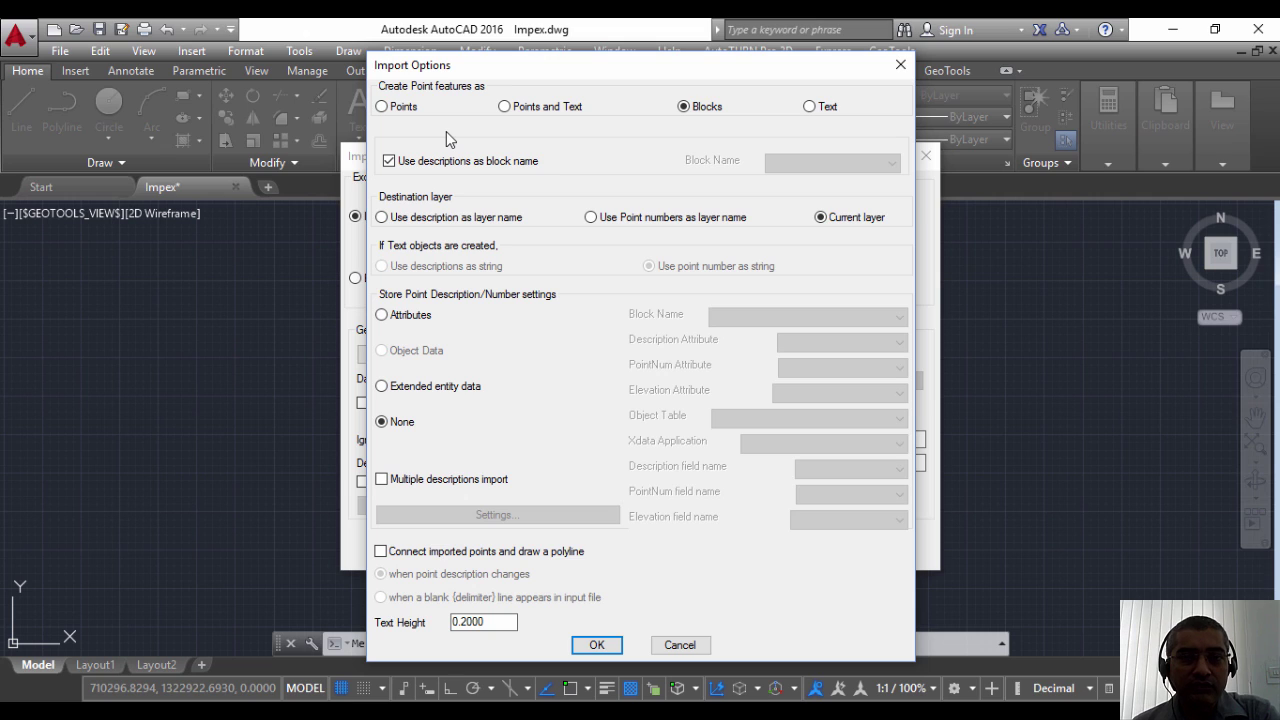
Turn off description block names, use POINTBLK as the block and attribute block.
click(388, 161)
click(807, 168)
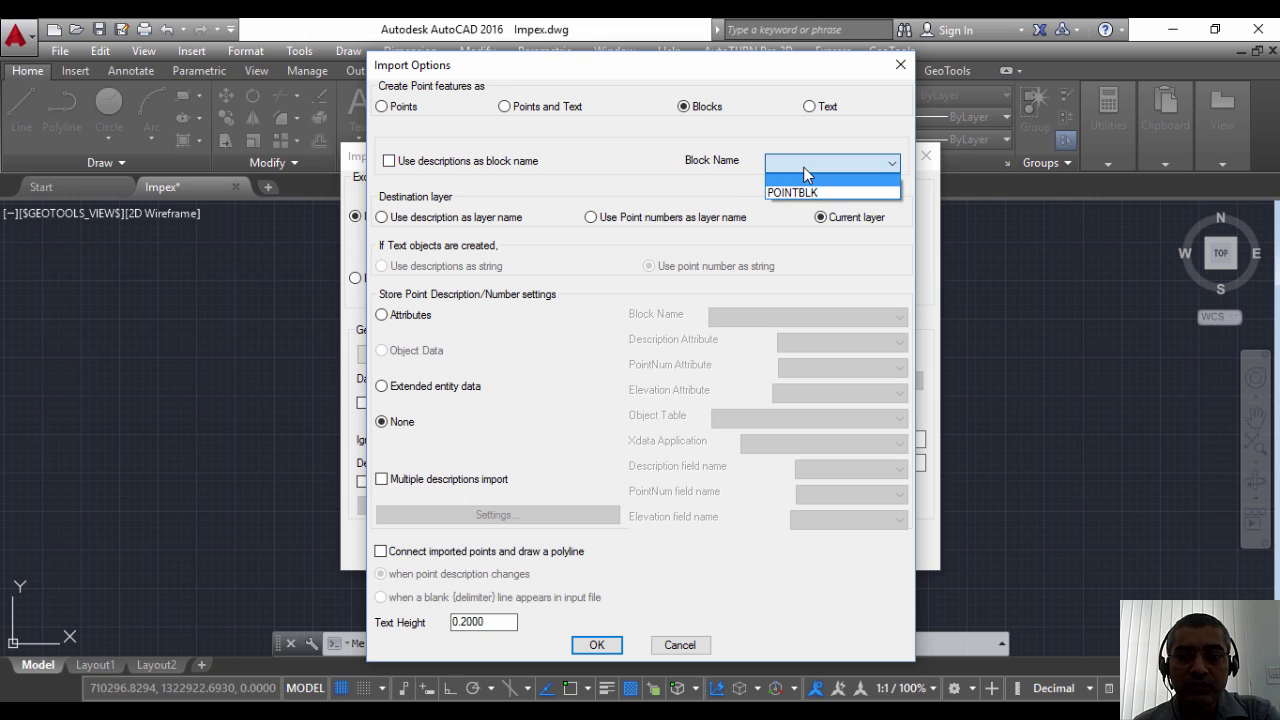
click(791, 192)
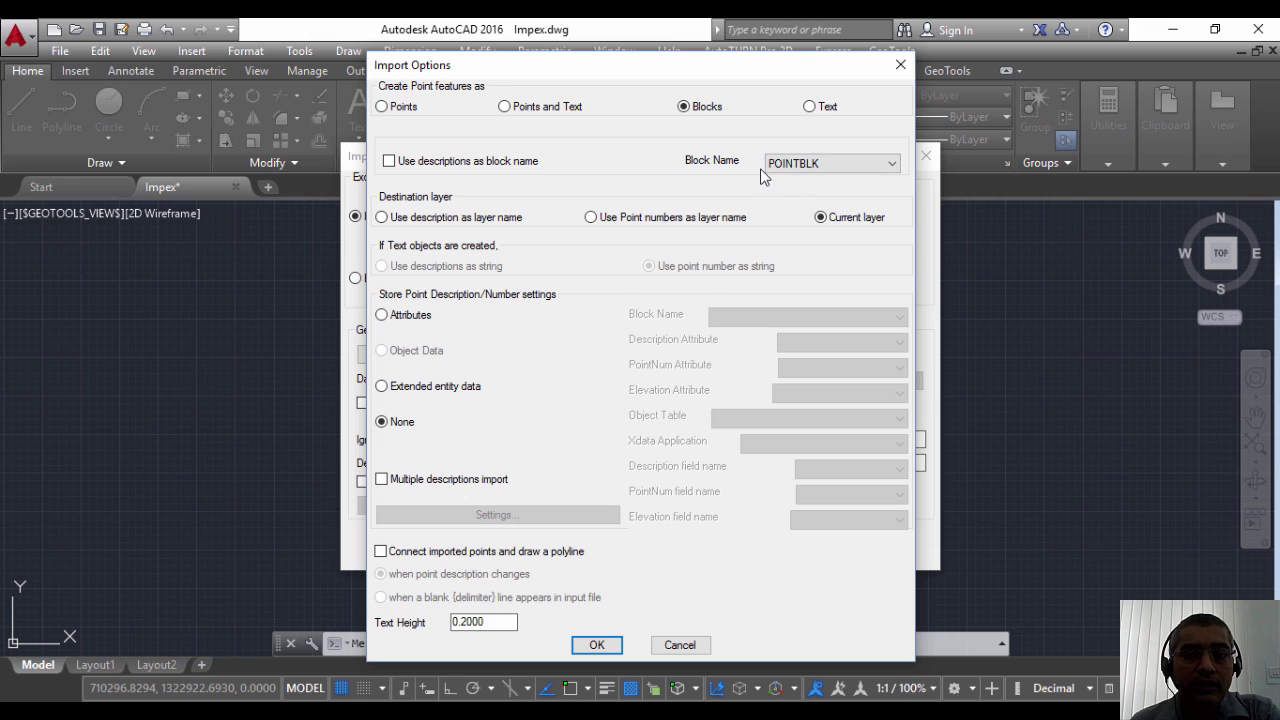
click(386, 319)
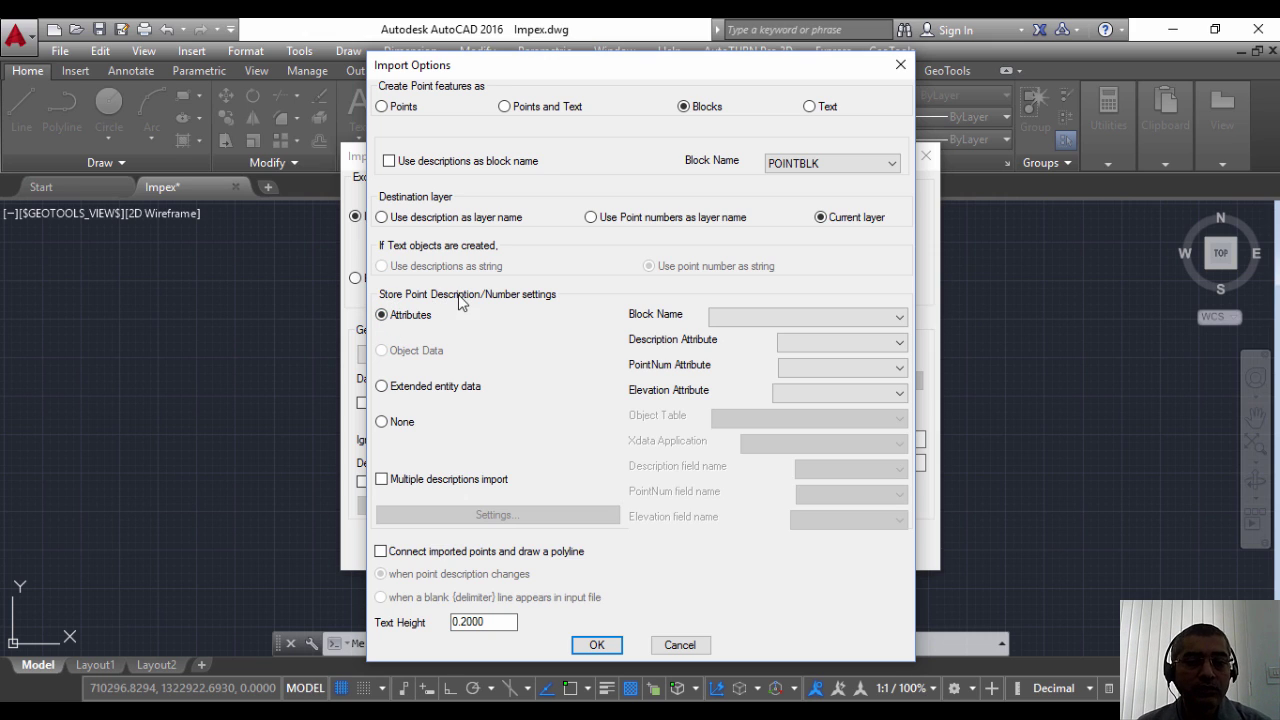
click(791, 315)
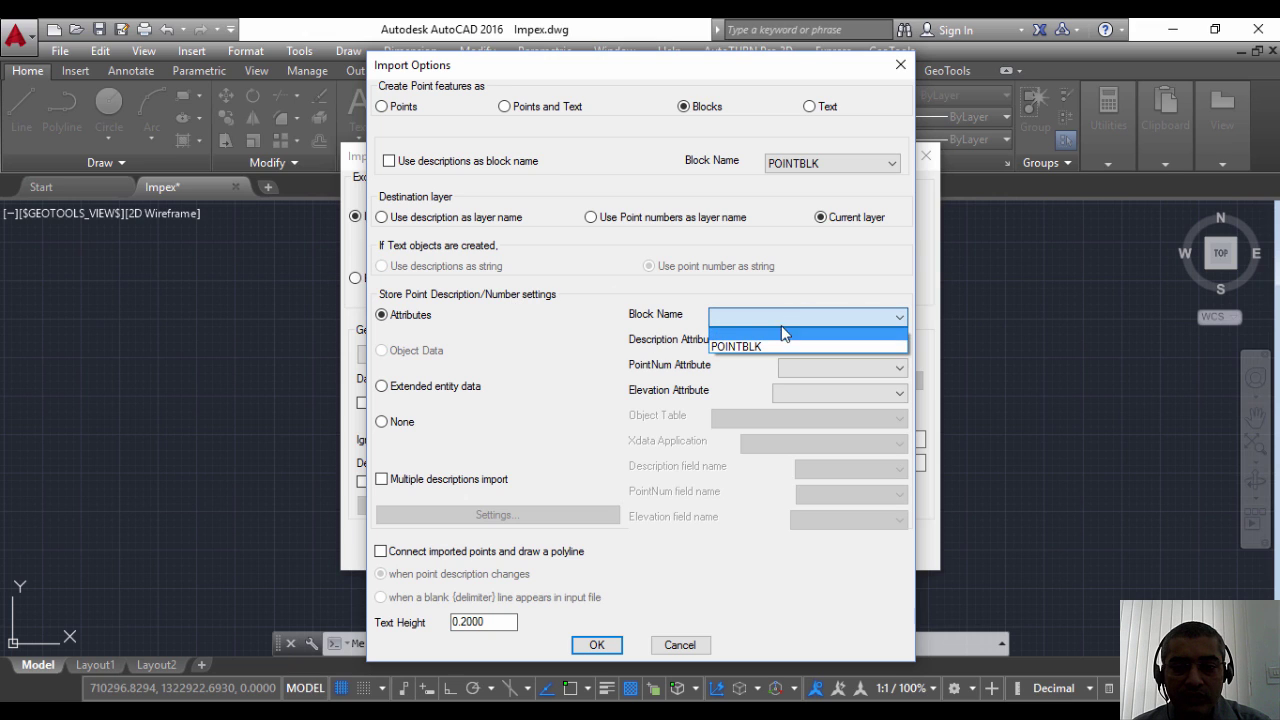
click(746, 347)
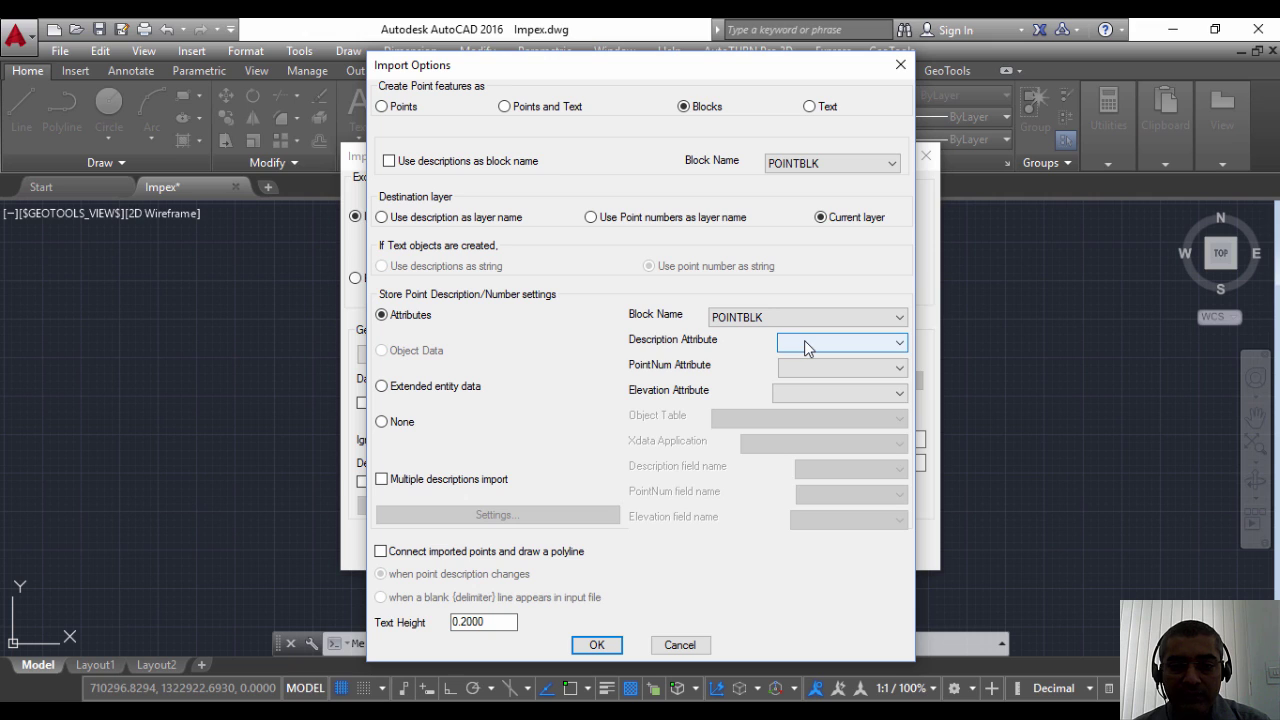
Map description to DESC, point number to PTNUM and elevation to ELEV.
click(804, 340)
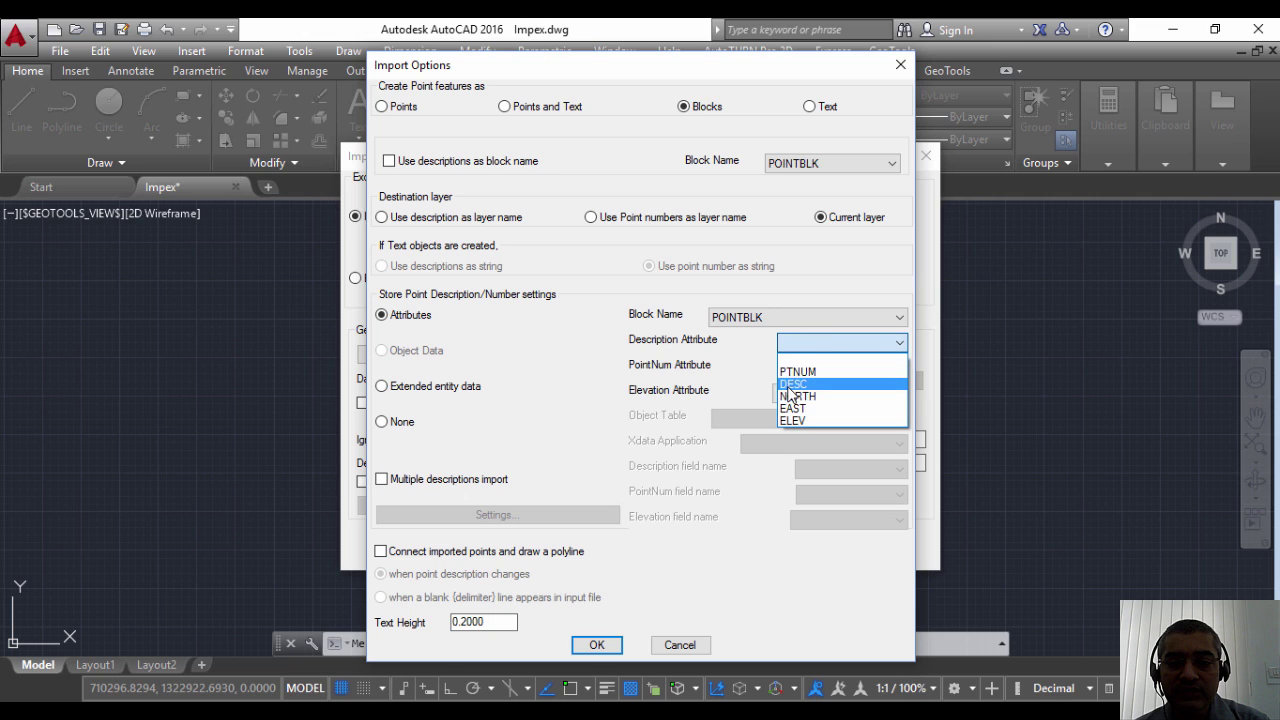
click(795, 384)
click(806, 370)
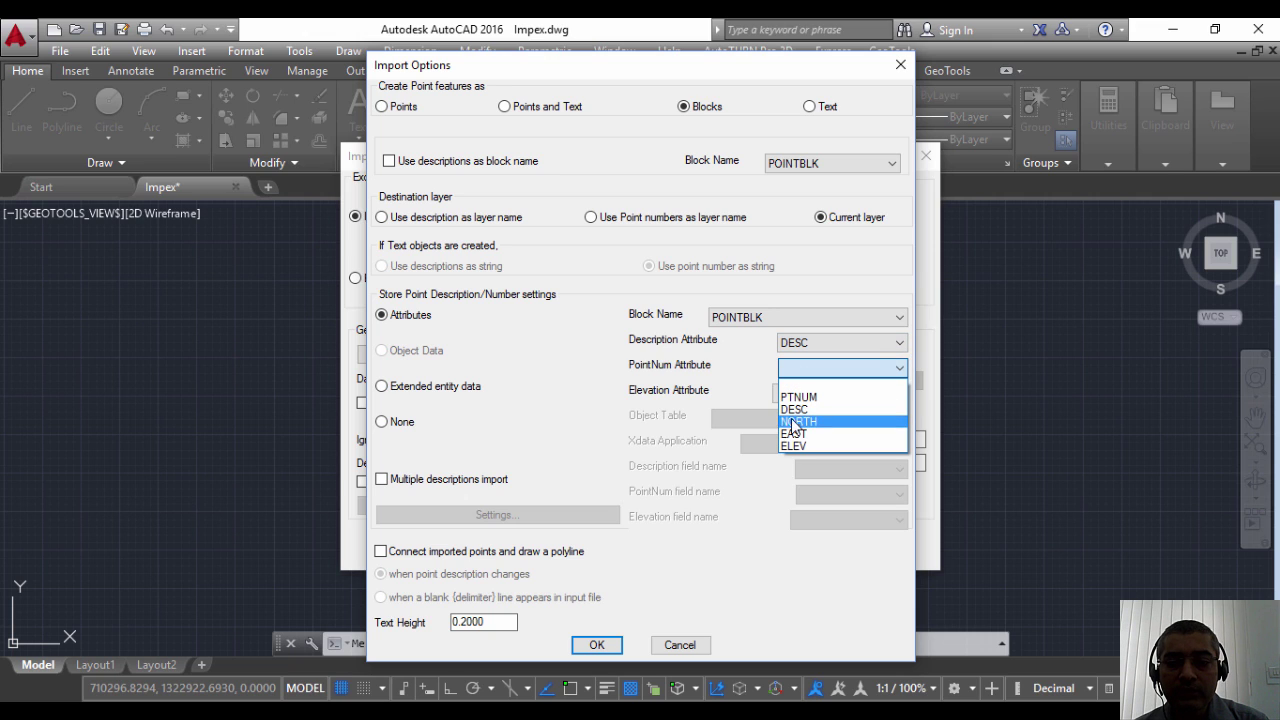
click(795, 398)
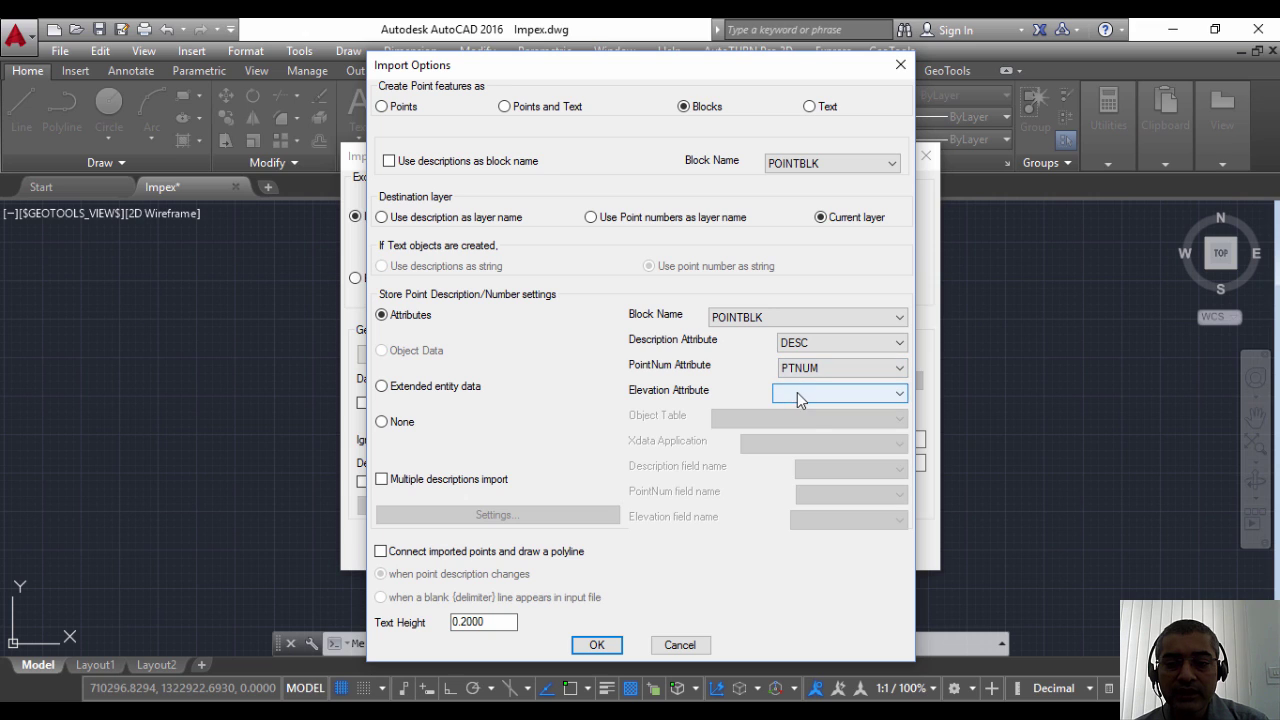
click(797, 392)
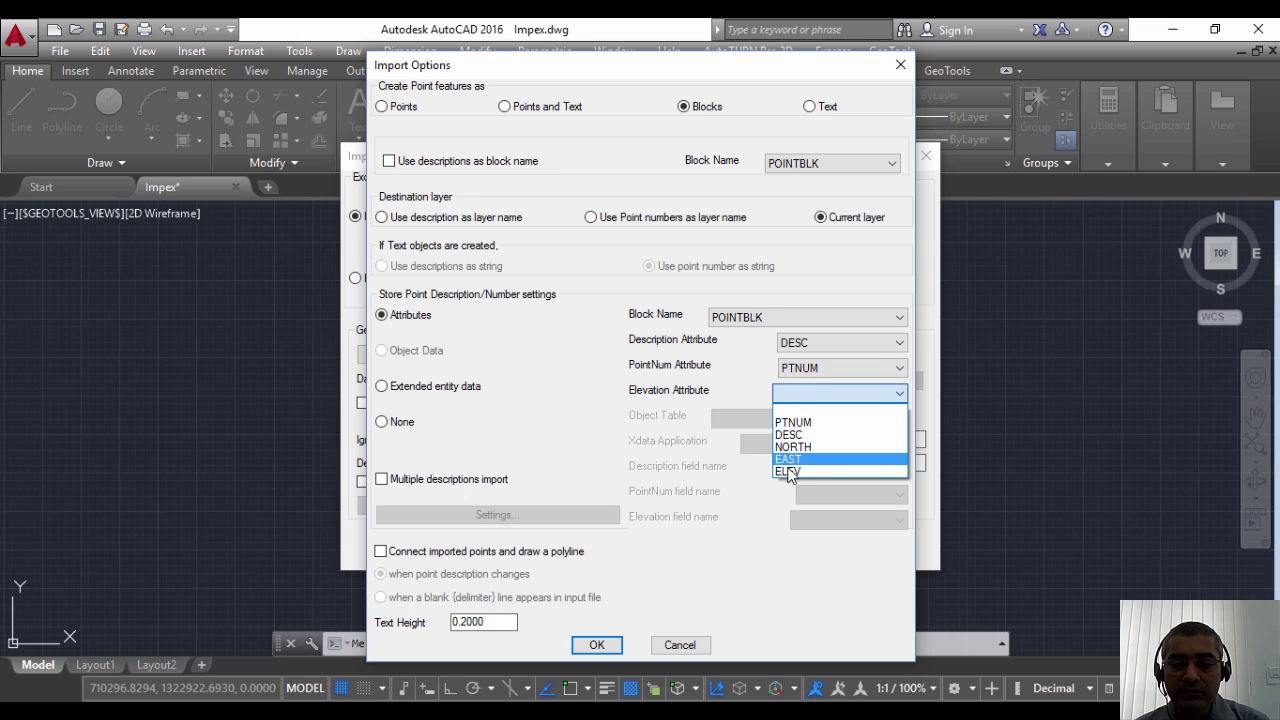
click(788, 470)
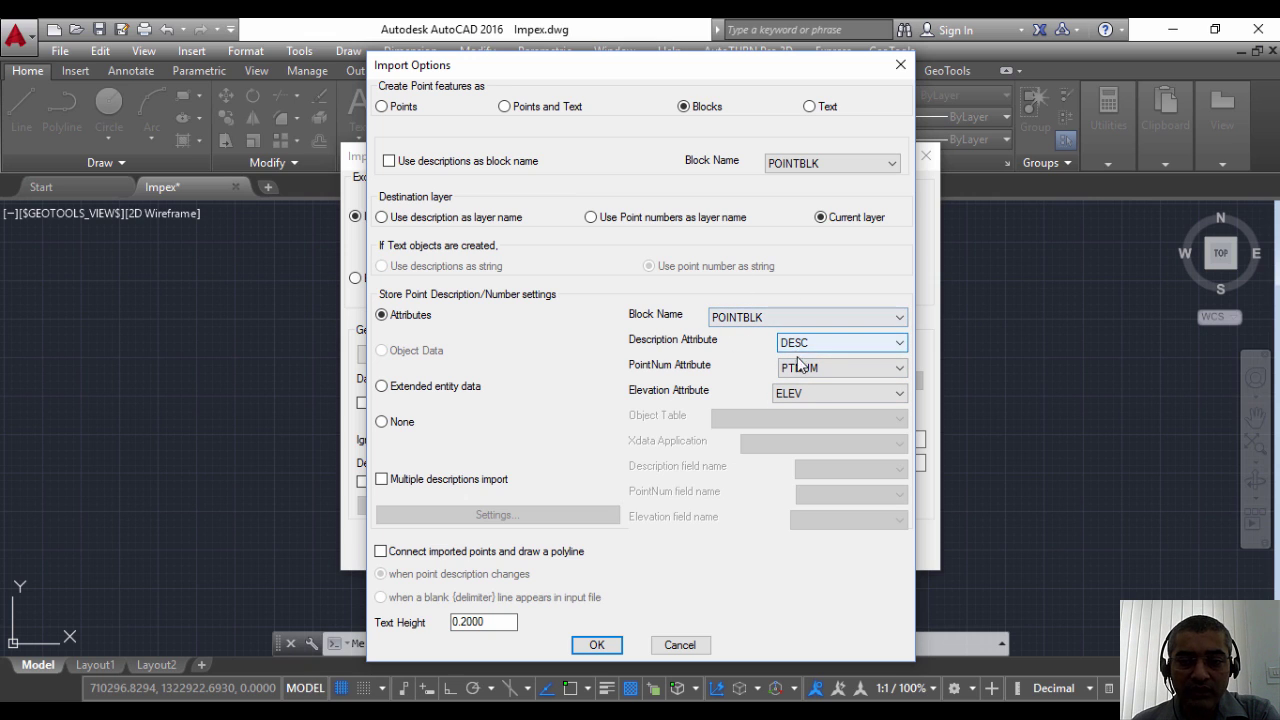
Accept the options and import the 5001 CSV points as POINTBLK blocks.
click(594, 646)
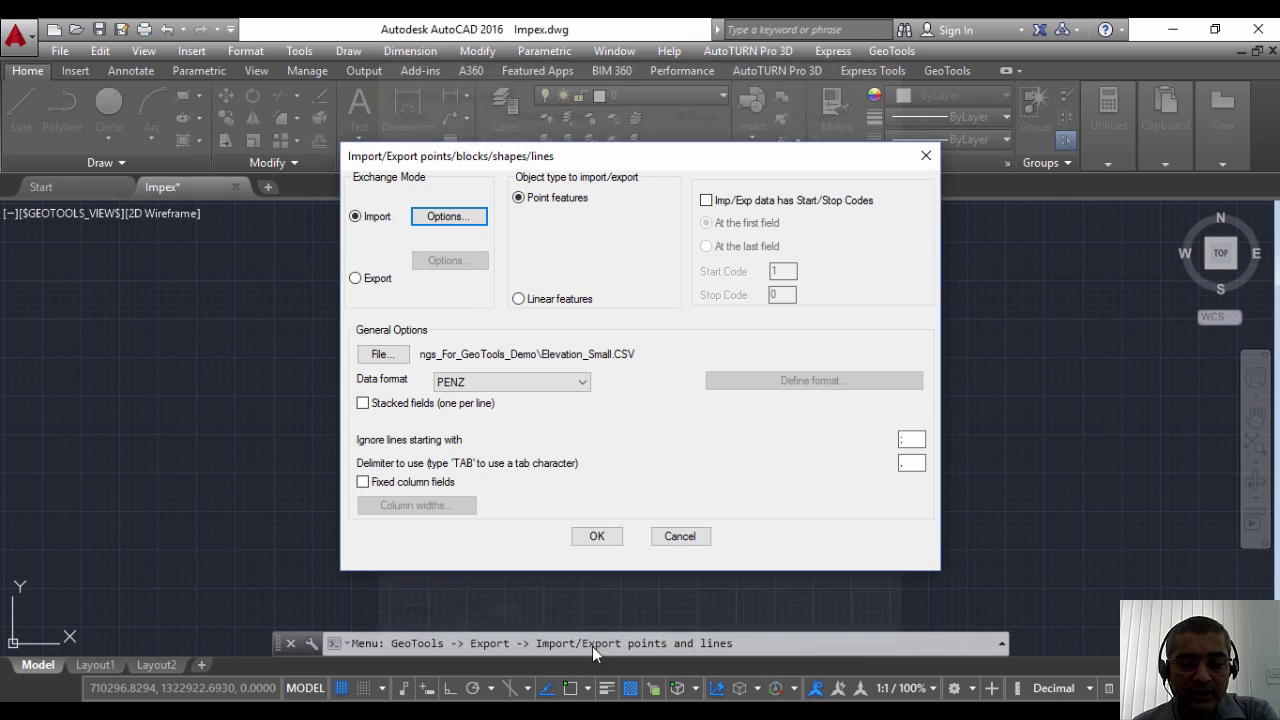
click(597, 537)
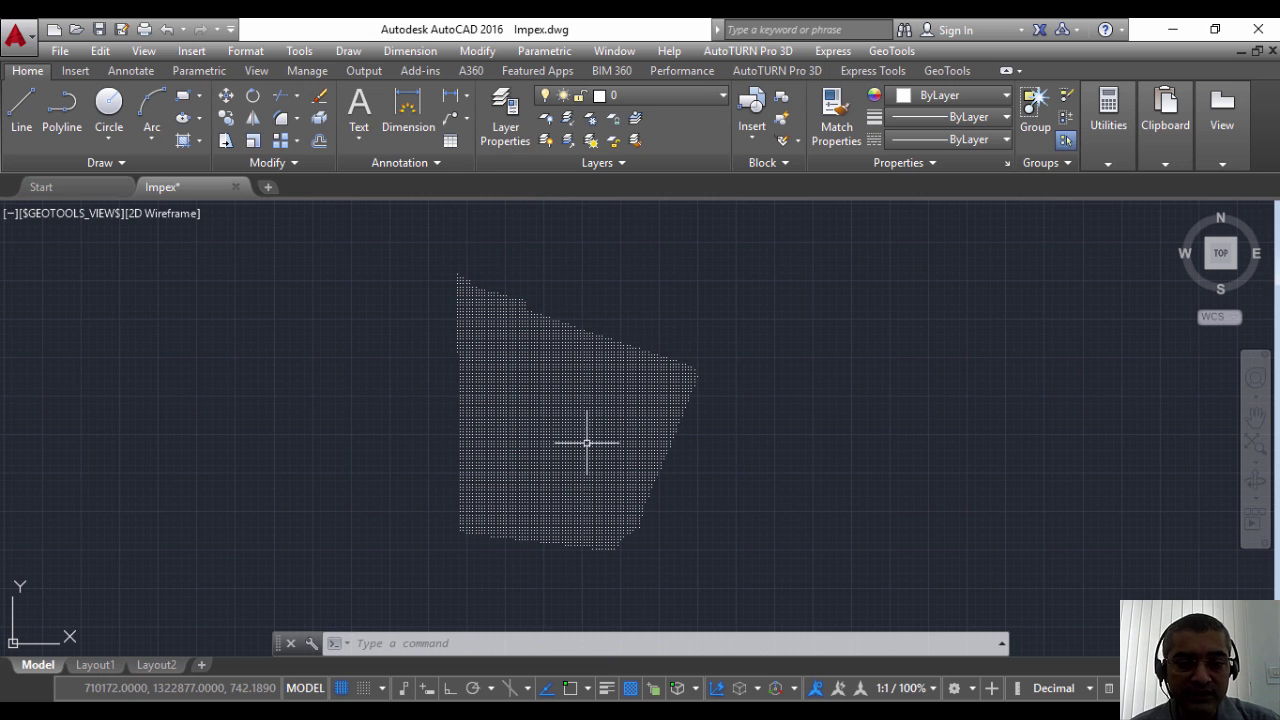
scroll(555, 415, up, 6)
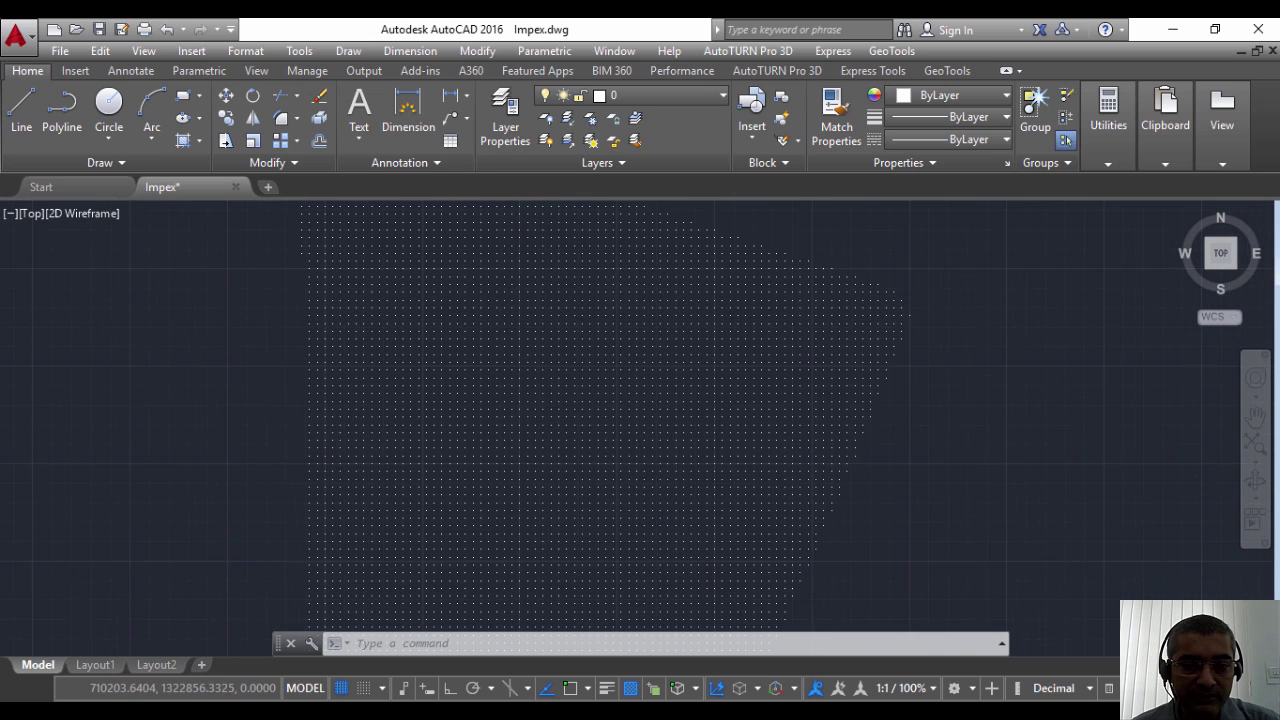
Review one block's attributes: PTNUM 2414, ELEV 740.15, NORTH and EAST 0, blank DESC.
double_click(555, 415)
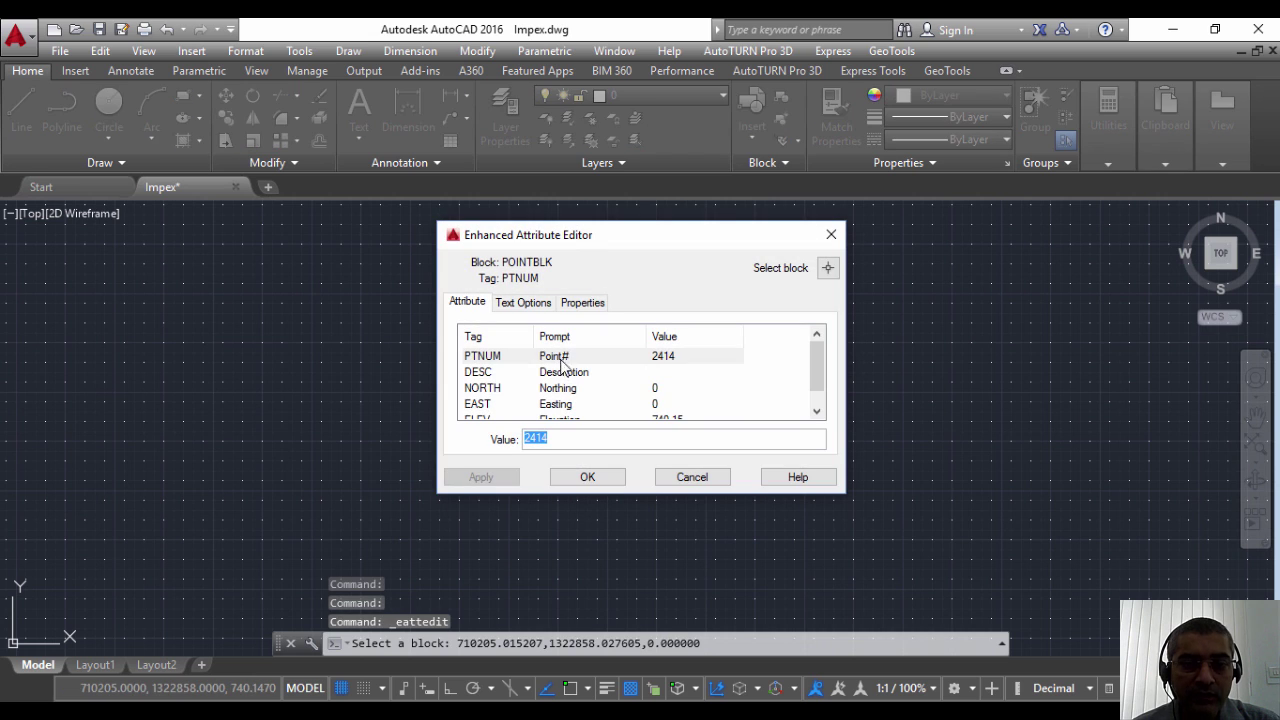
drag(560, 243, 517, 193)
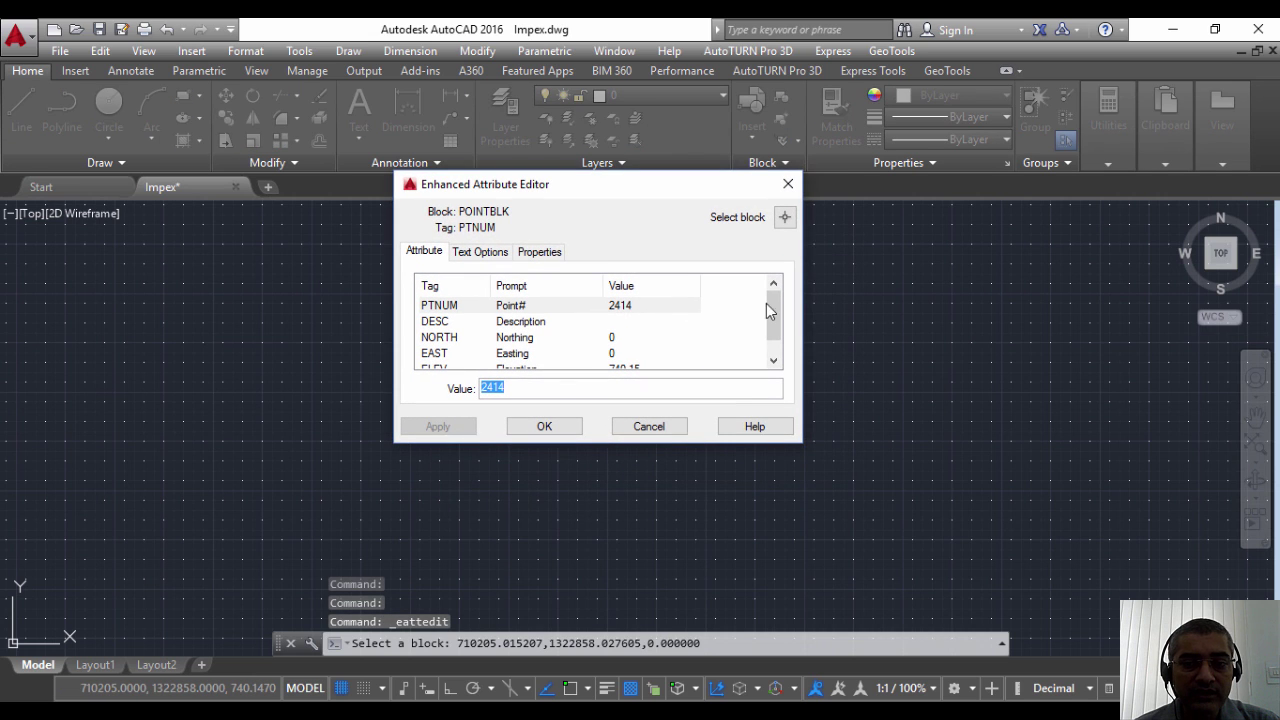
mouse_move(766, 303)
mouse_down()
mouse_move(775, 331)
mouse_move(777, 290)
mouse_up()
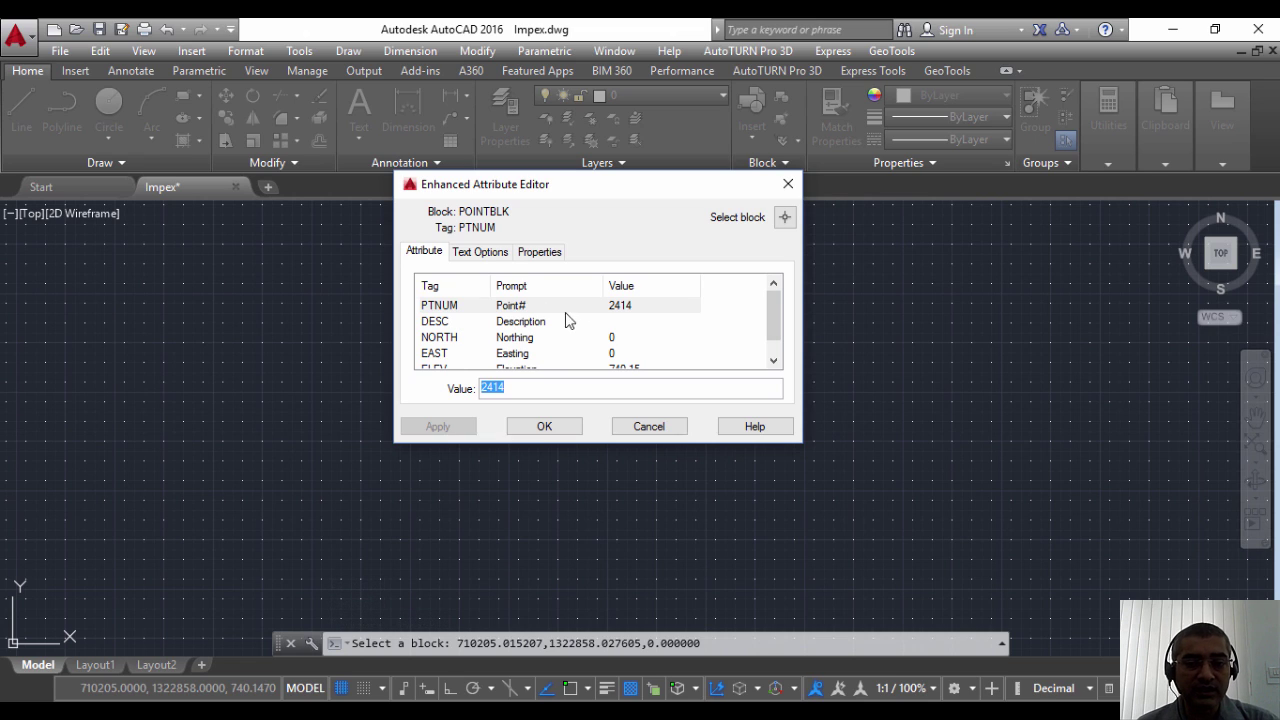
click(455, 311)
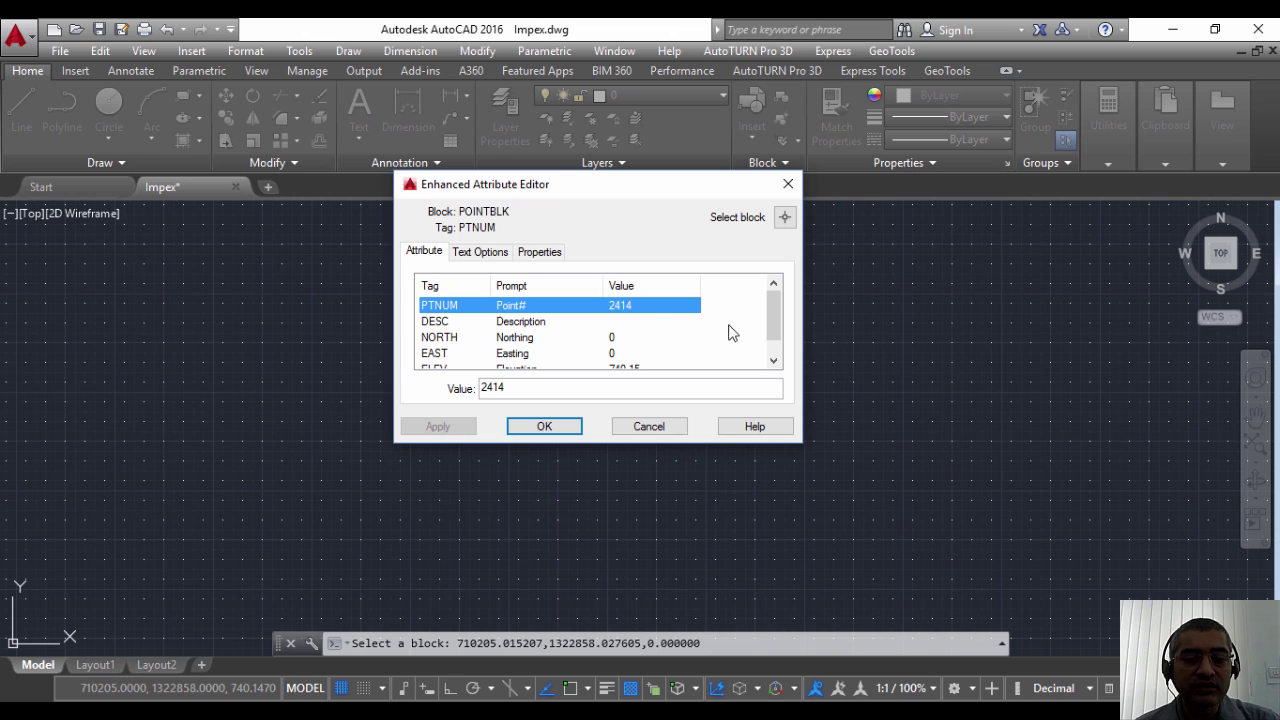
drag(771, 306, 771, 332)
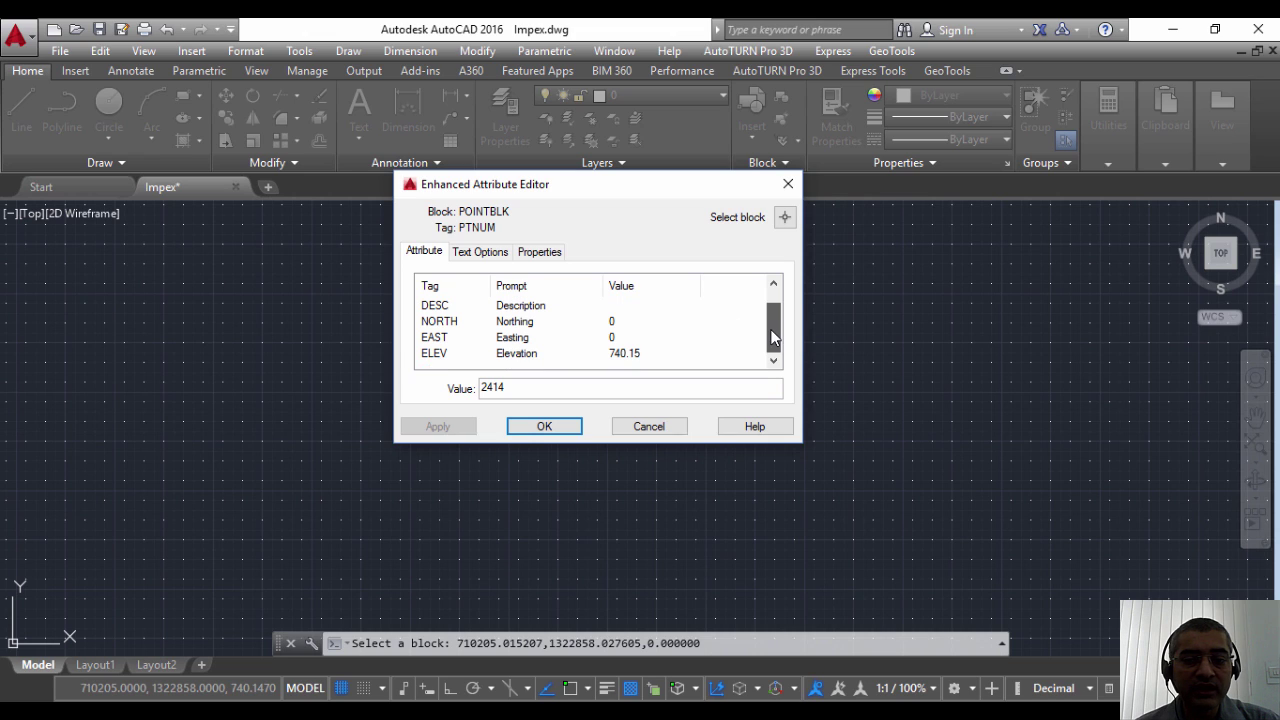
click(445, 354)
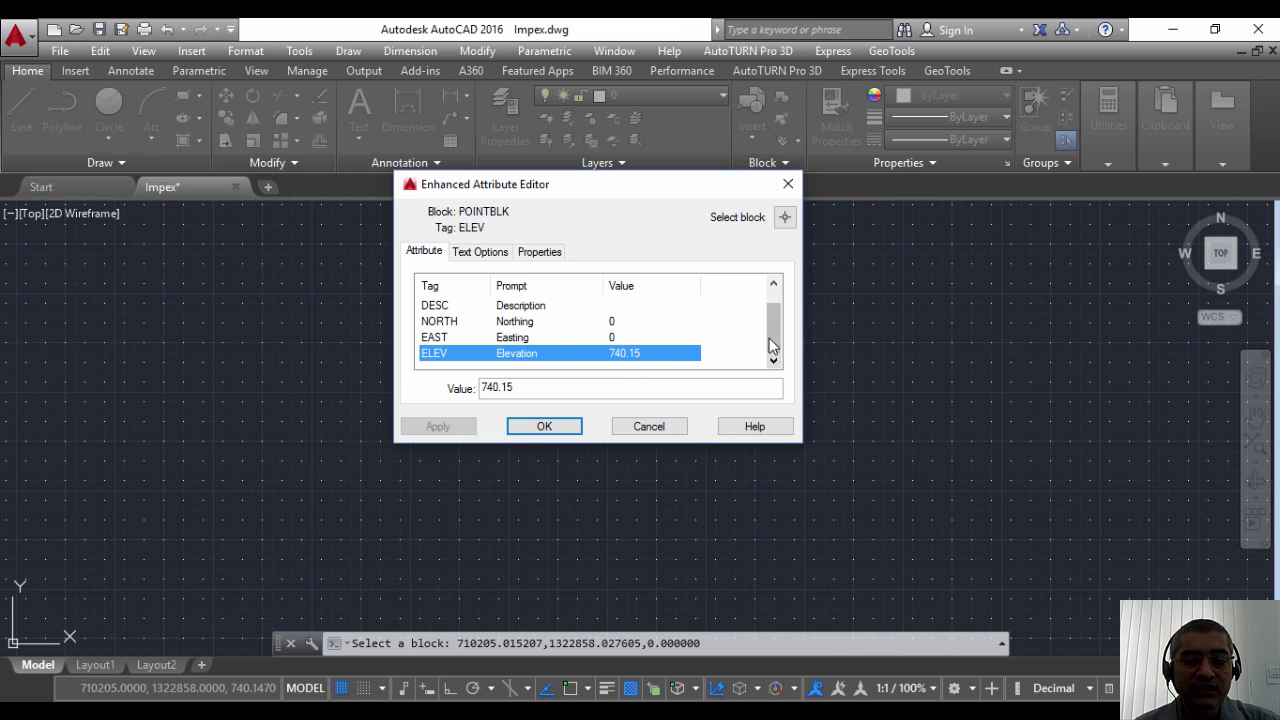
drag(769, 338, 785, 328)
click(480, 322)
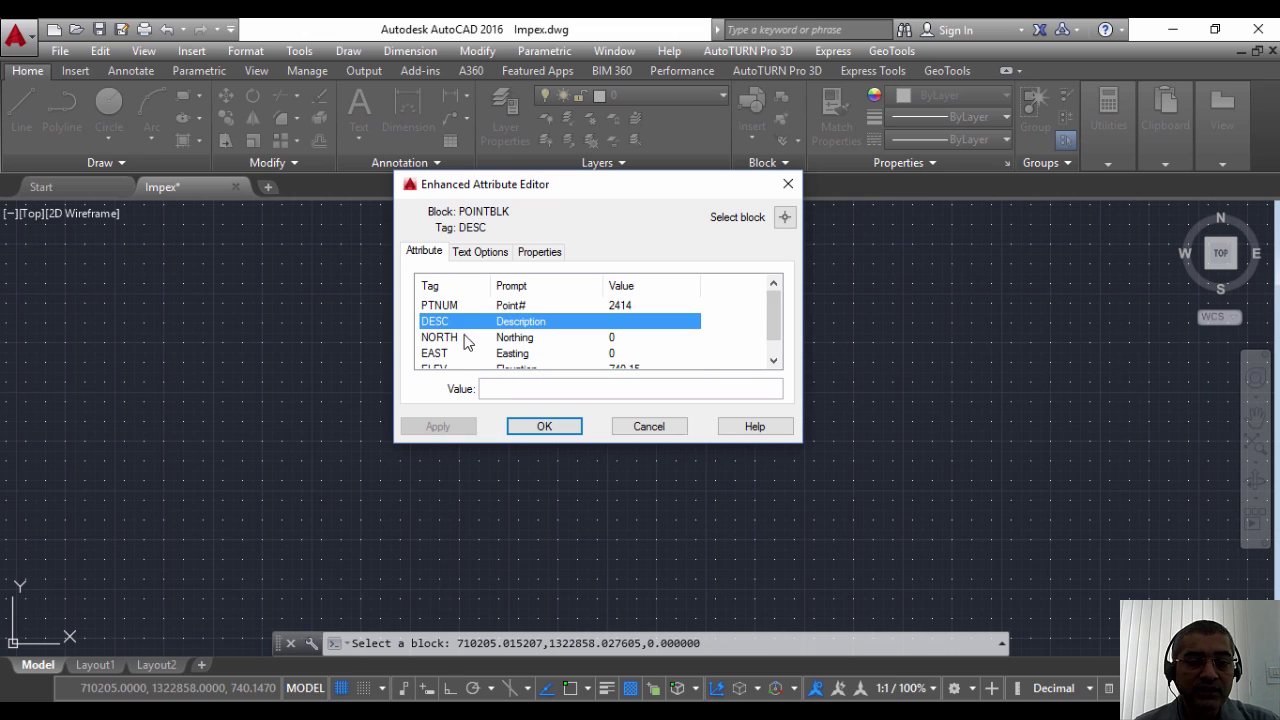
click(466, 338)
click(457, 354)
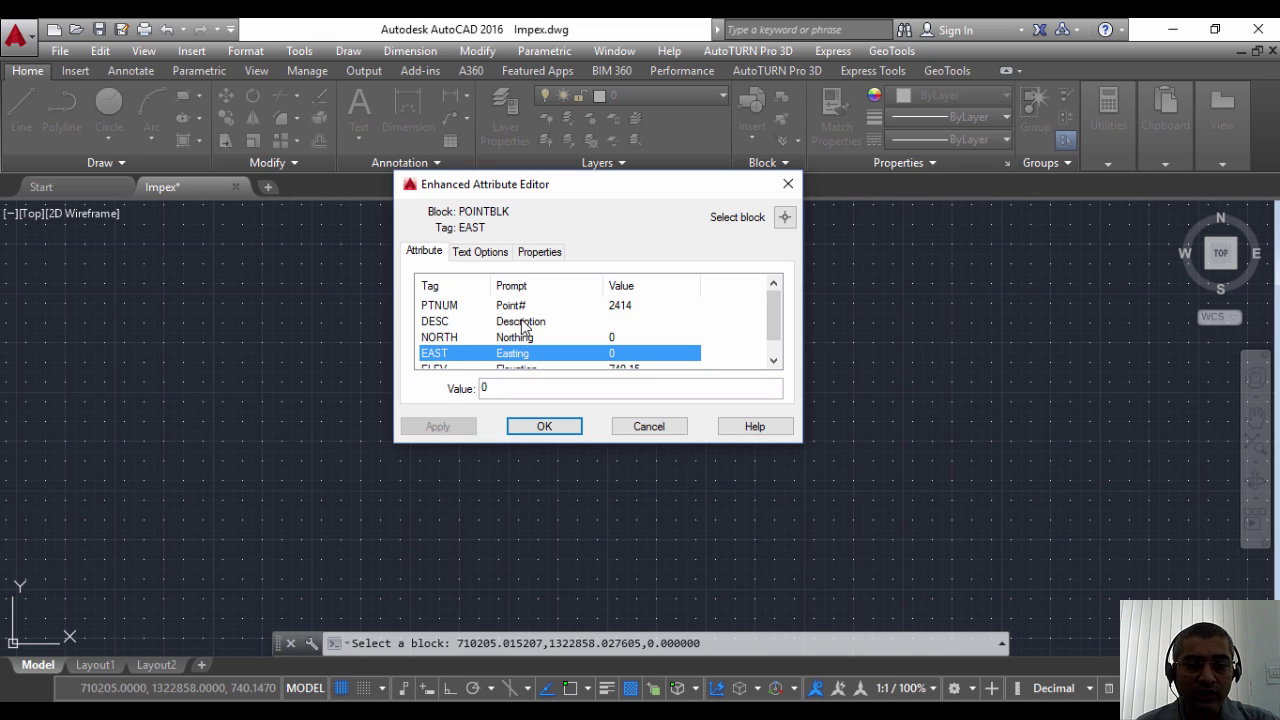
click(460, 327)
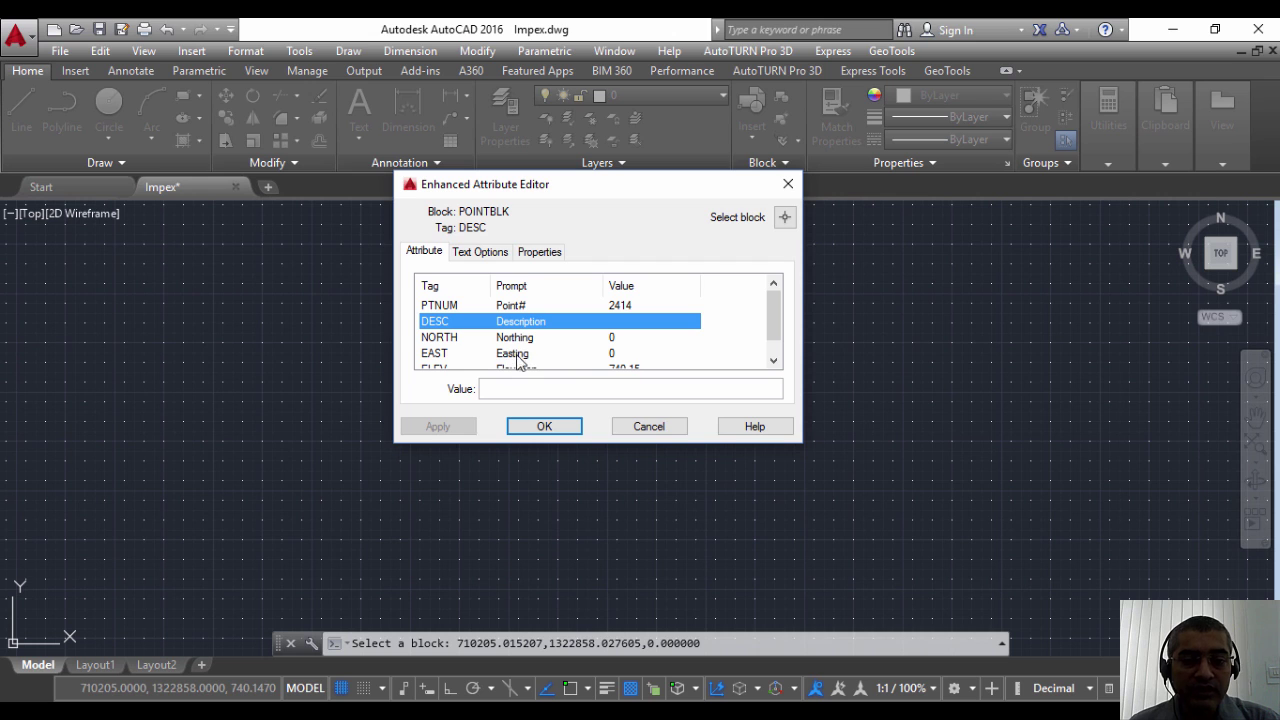
Close the attribute editor and start GeoTools' Update 'Coordinates Block' attributes command.
click(656, 430)
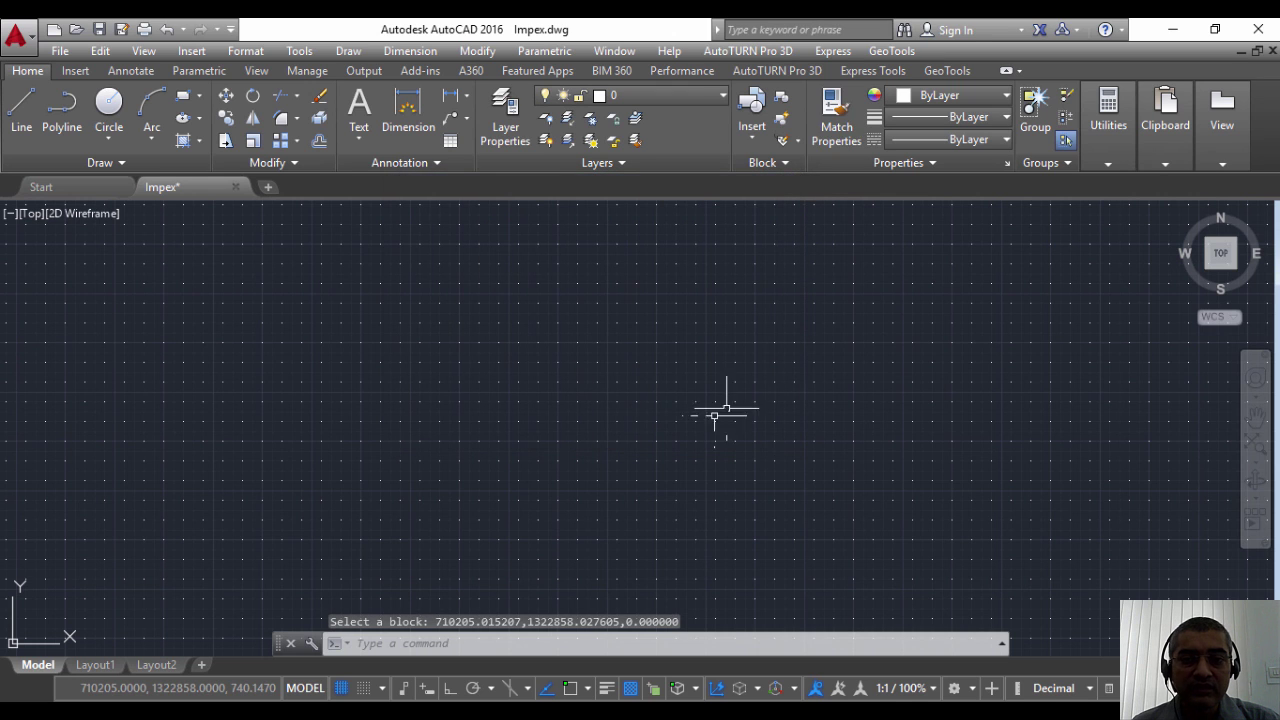
click(905, 54)
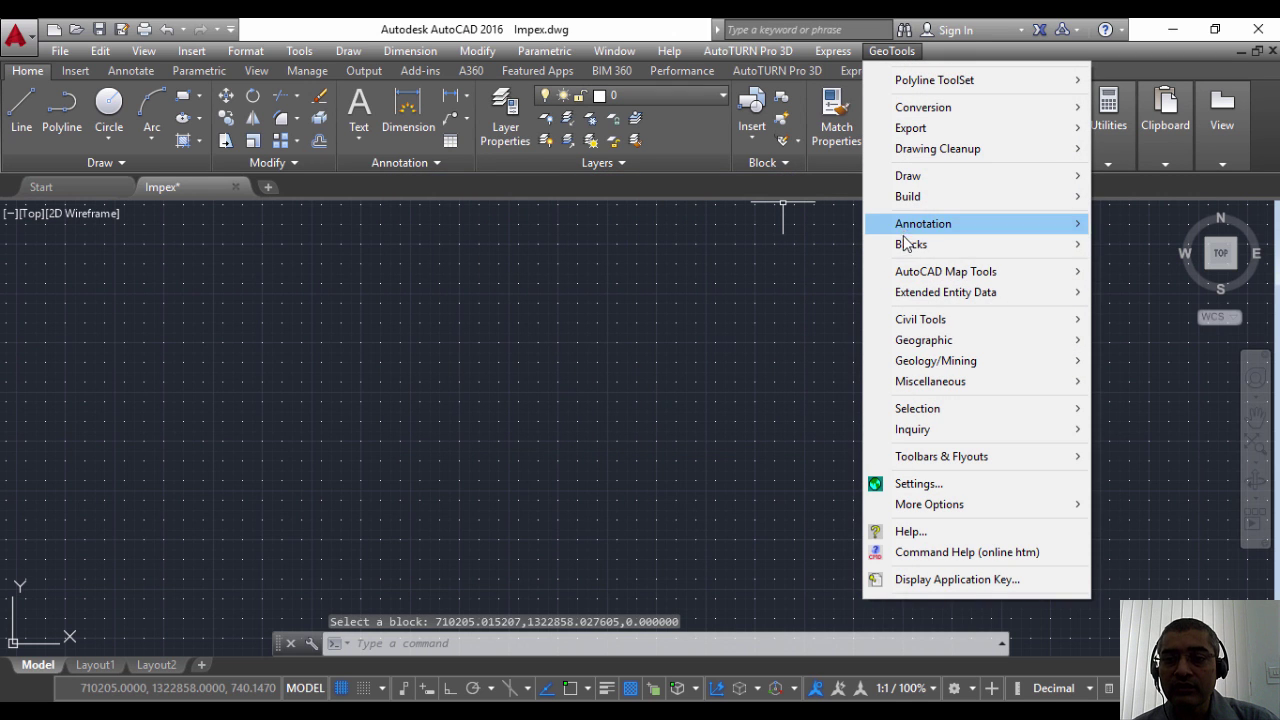
mouse_move(907, 247)
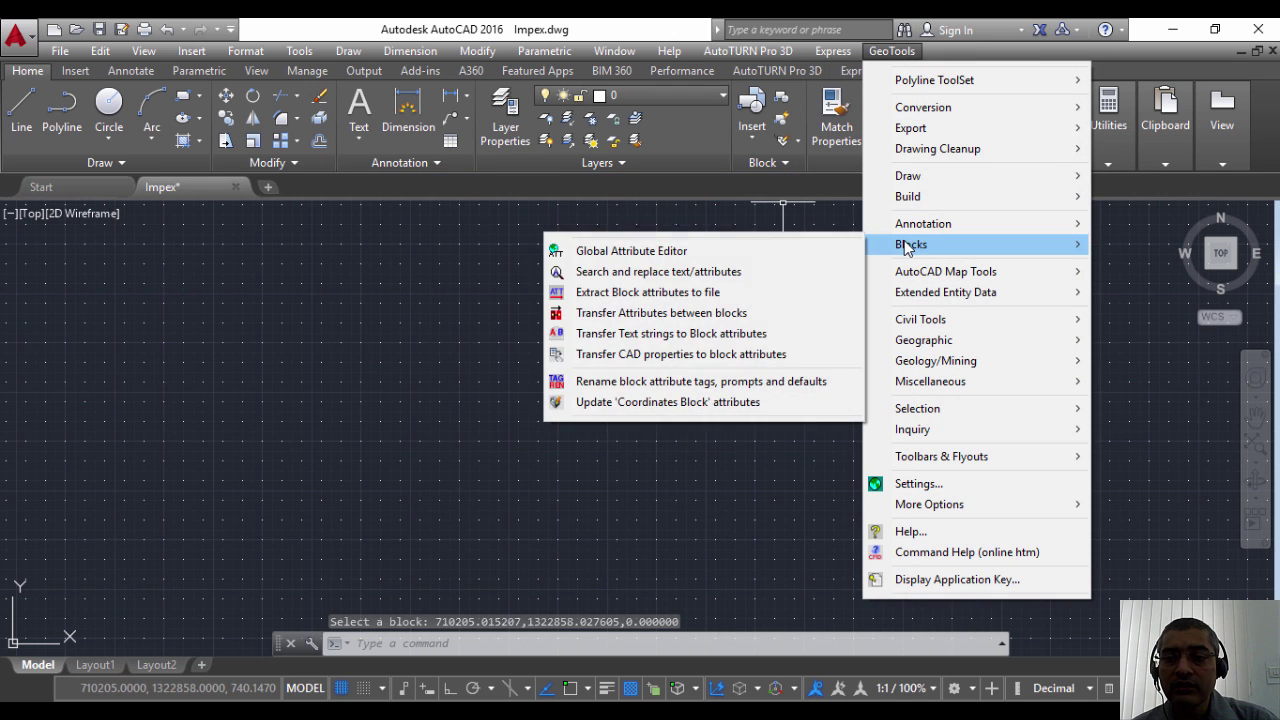
click(657, 402)
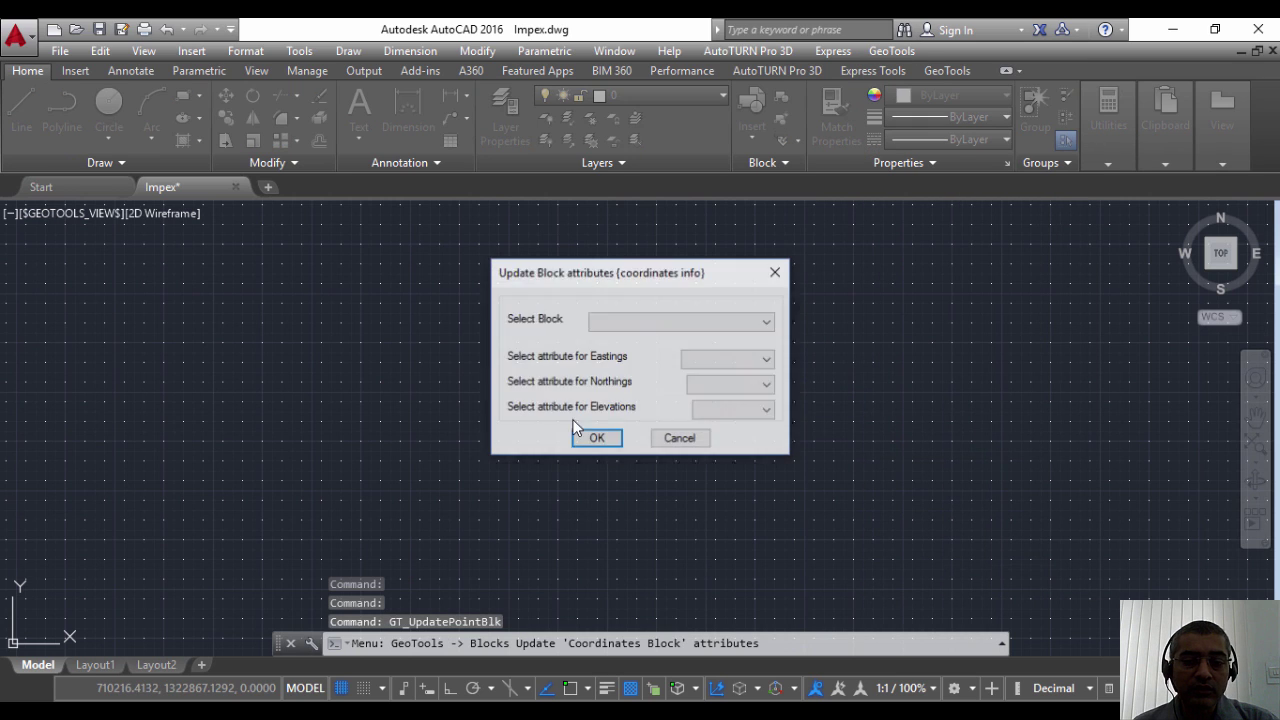
Select POINTBLK, map eastings to EAST and northings to NORTH, leaving elevation unassigned.
click(632, 322)
click(630, 351)
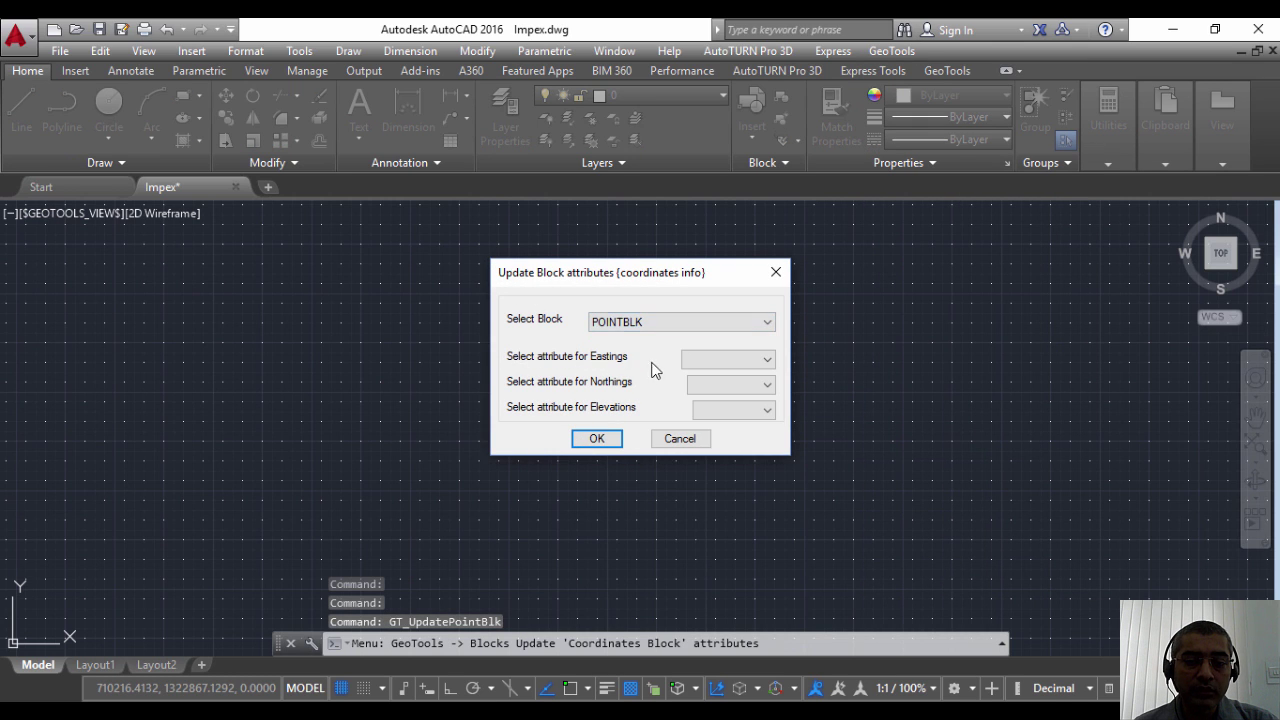
click(708, 360)
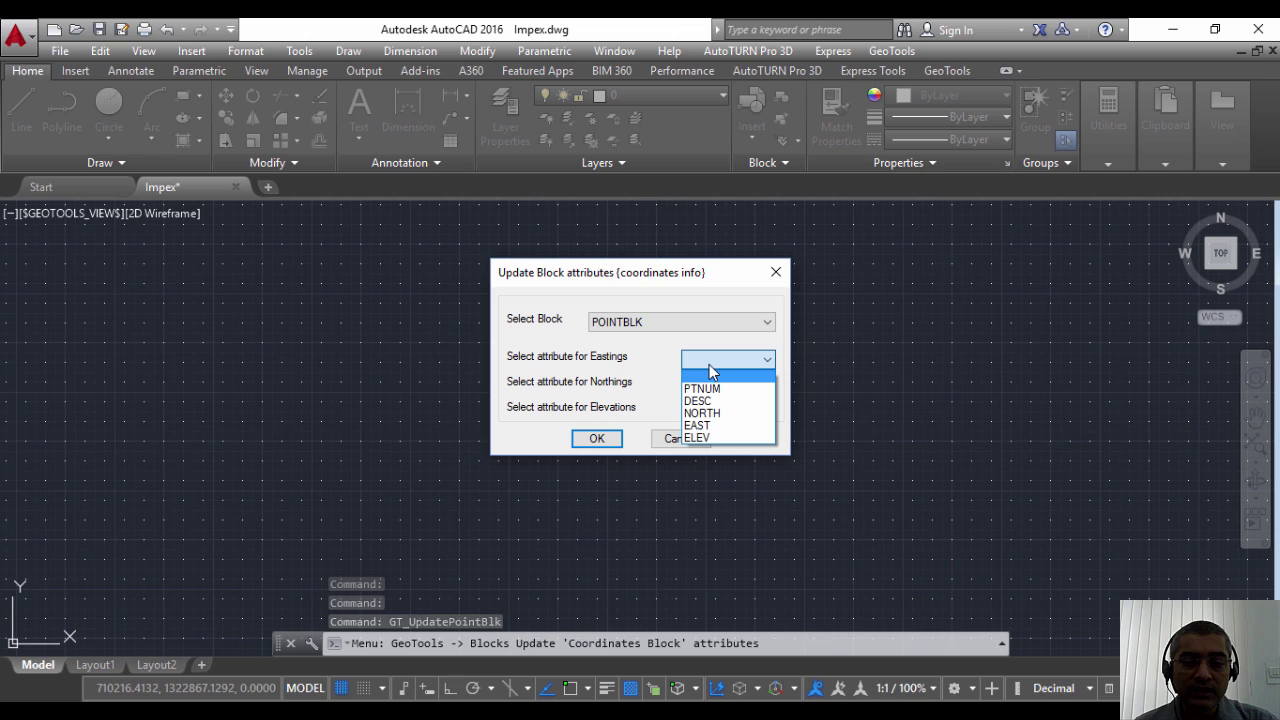
click(699, 430)
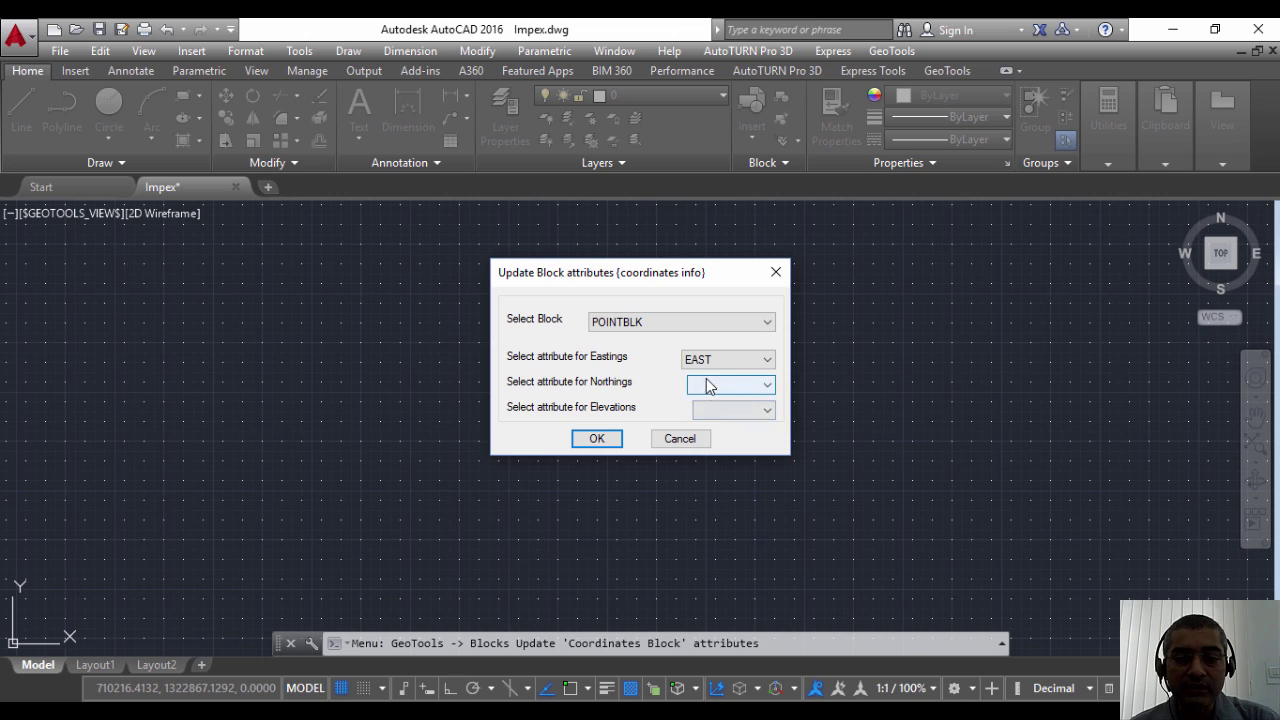
click(708, 386)
click(706, 438)
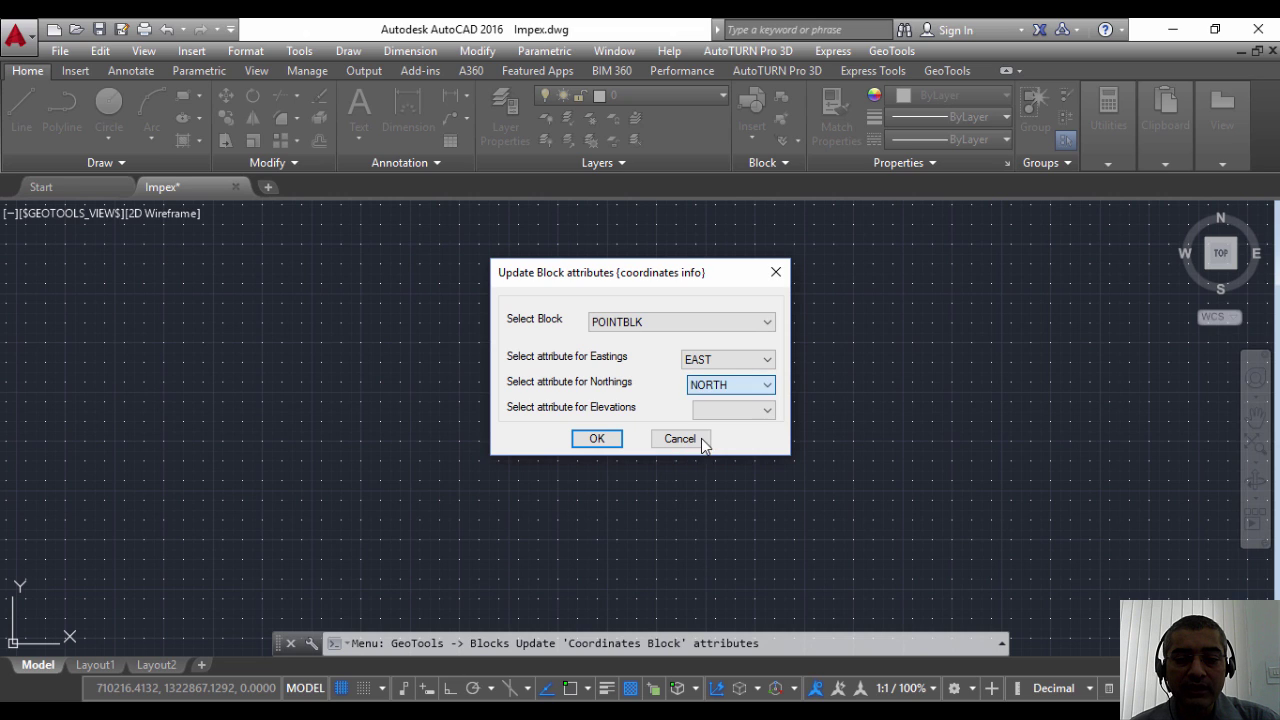
click(730, 409)
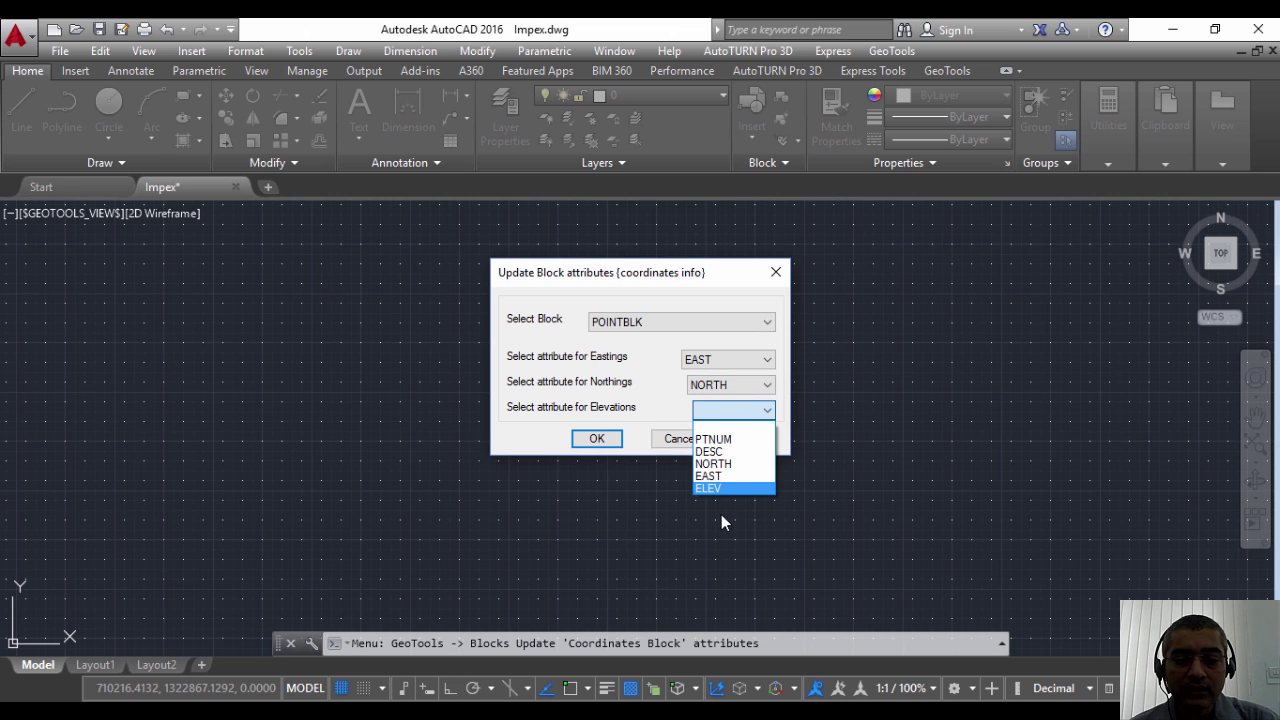
click(663, 488)
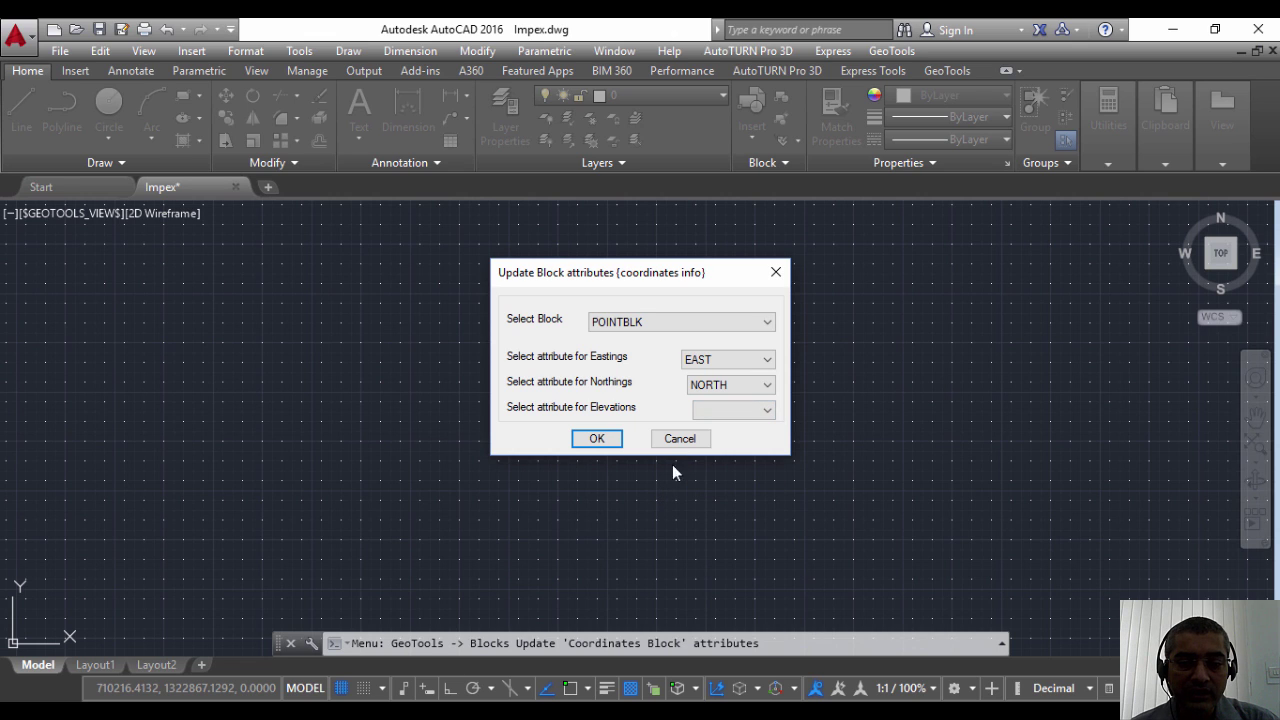
Confirm the coordinate attribute mapping and apply it to all 5000 point blocks.
click(597, 439)
text(al)
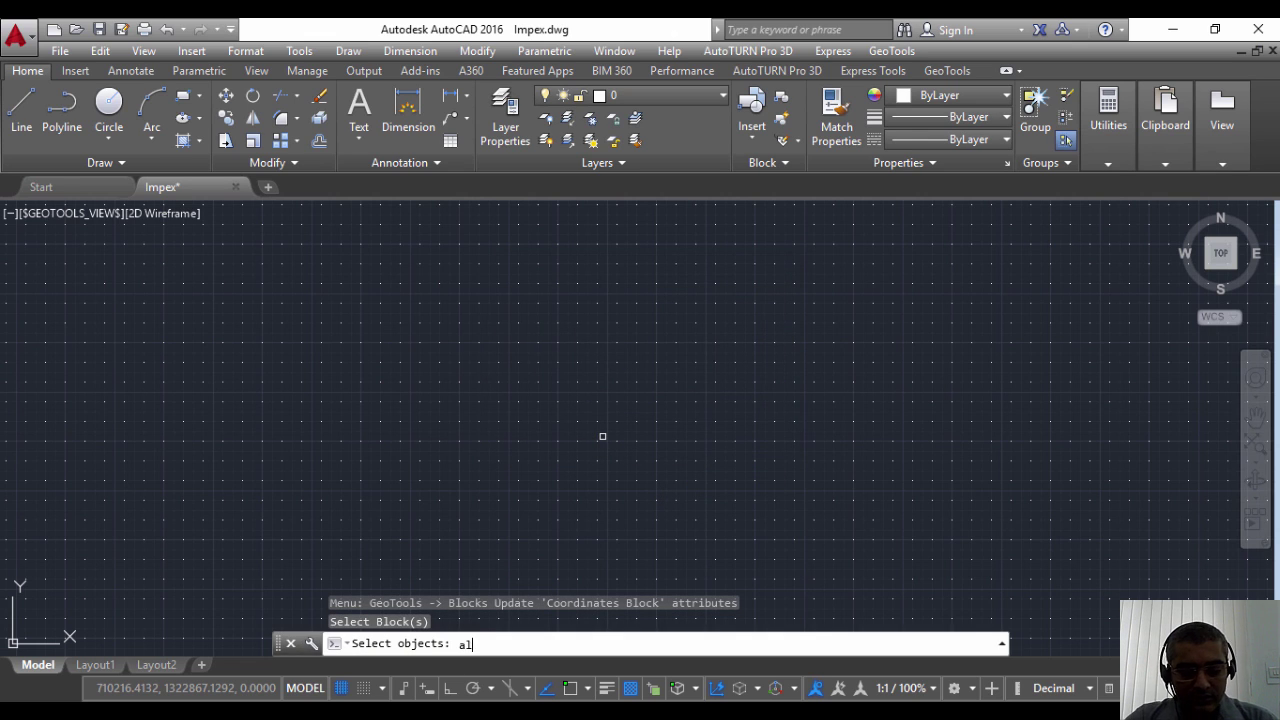
text(l)
key(Return)
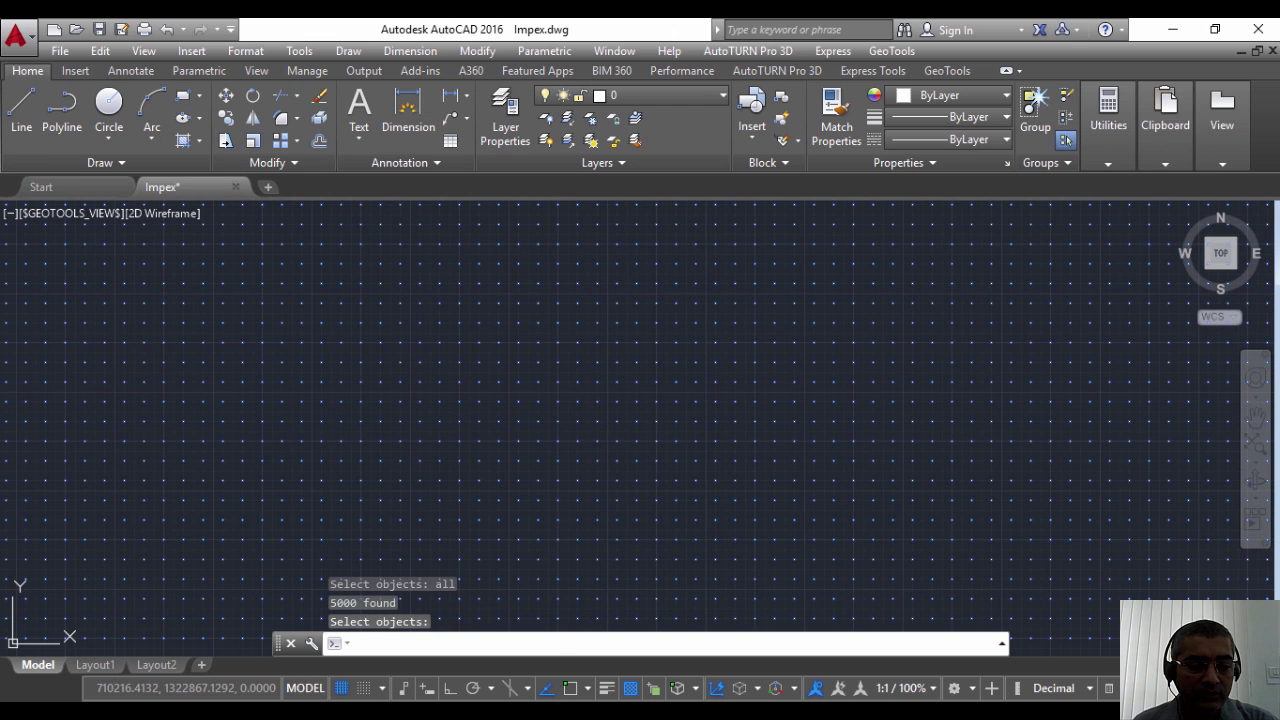
key(Return)
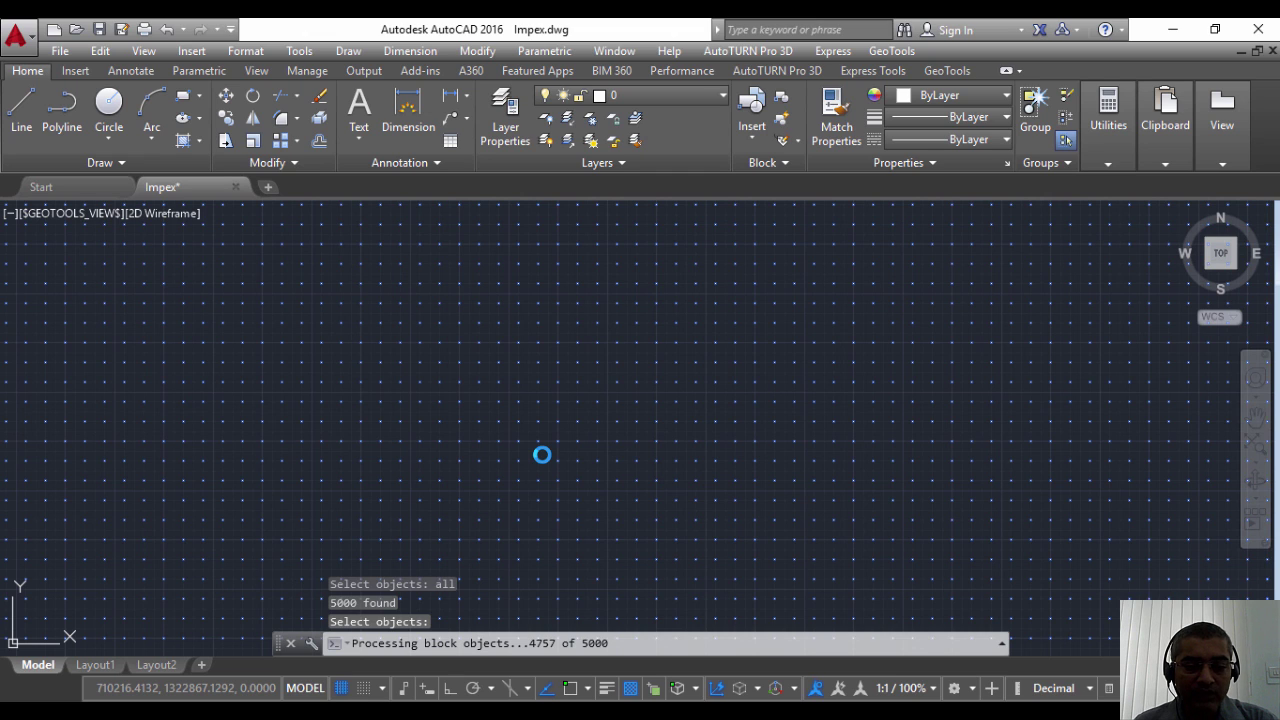
Check that point 2189 shows northing N 1322862.0000 and easting E 710208.0000.
double_click(620, 302)
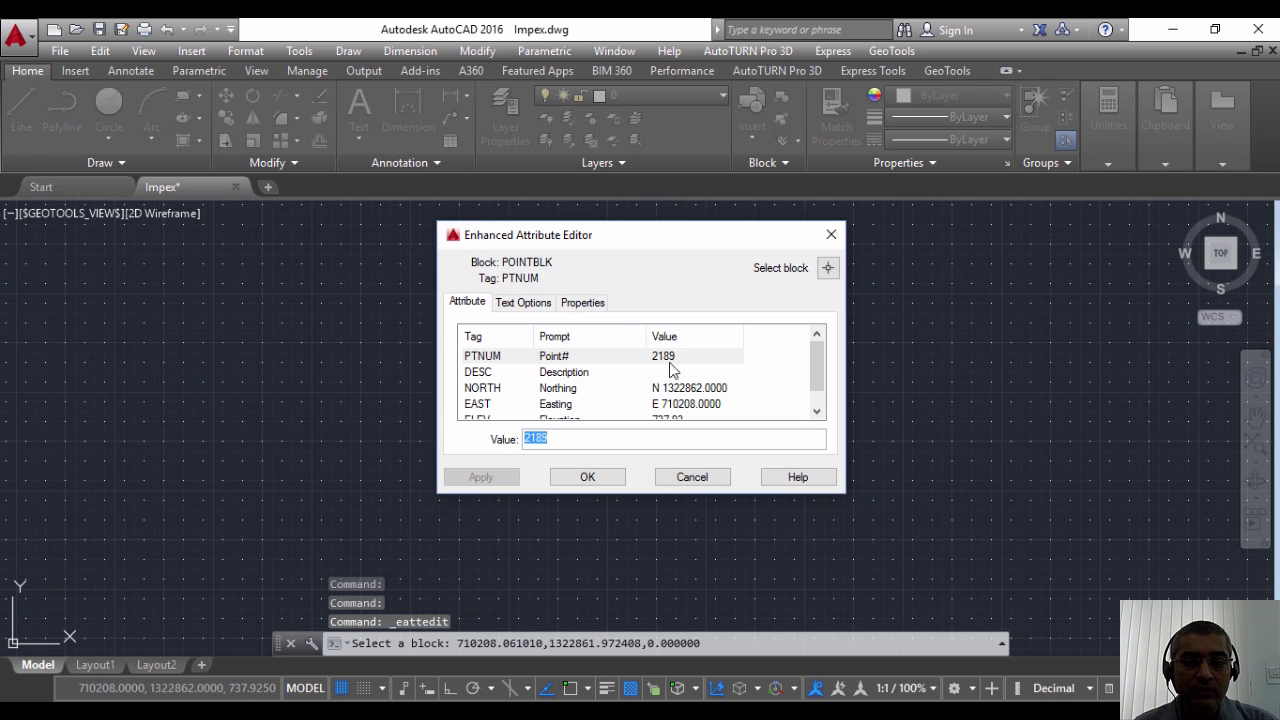
drag(813, 355, 816, 374)
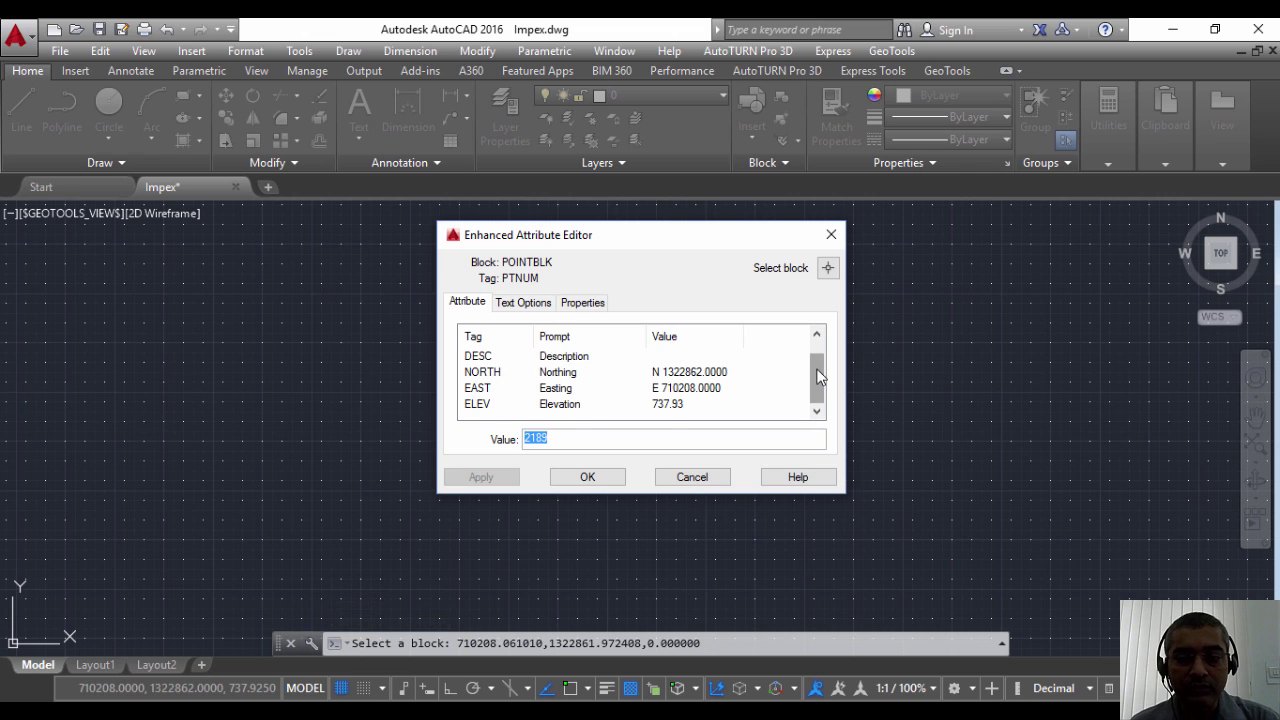
drag(816, 375, 816, 357)
click(709, 477)
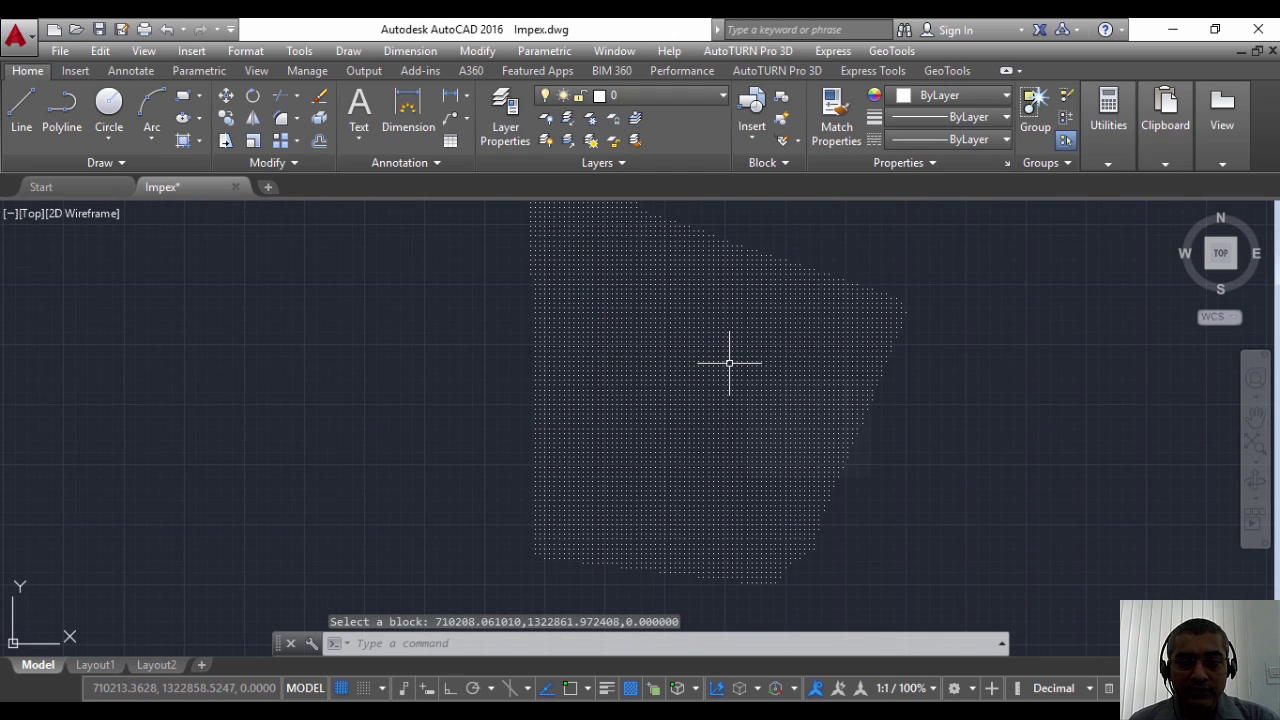
Reopen GeoTools Import/Export points and lines, still importing Elevation_Small.CSV as PENZ point features.
middle_drag(729, 363, 736, 396)
mouse_move(736, 396)
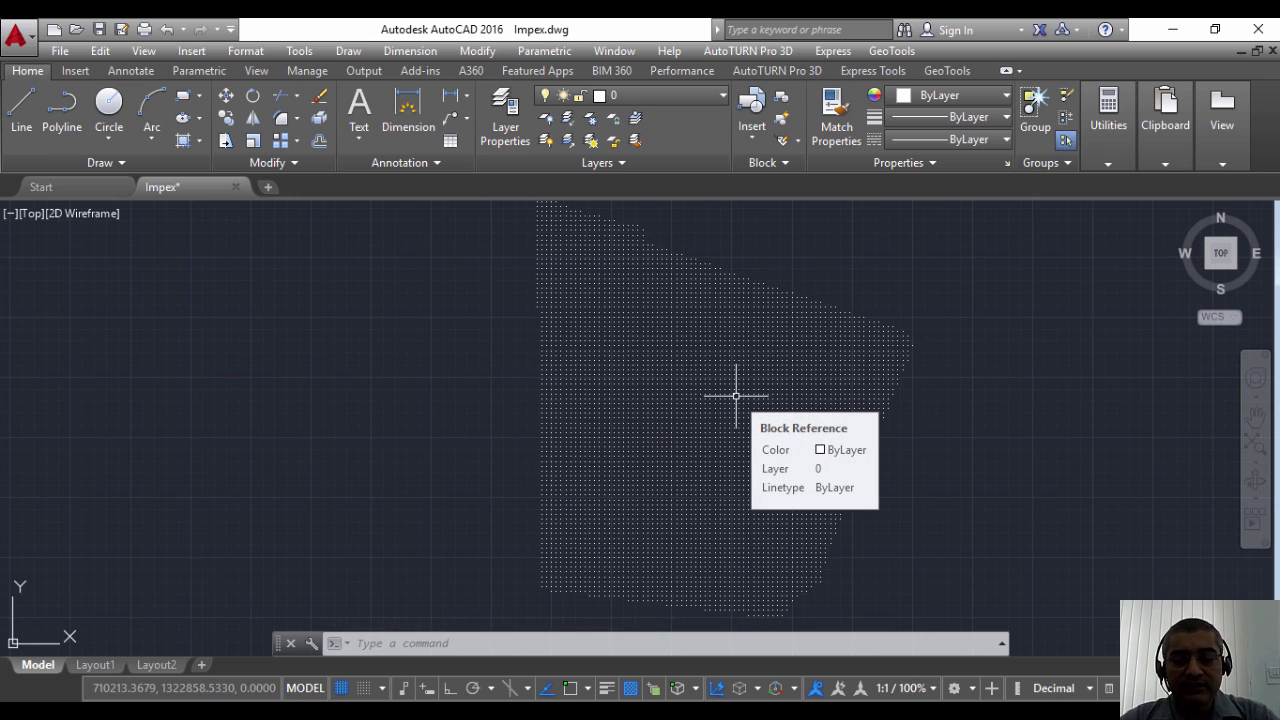
click(891, 51)
mouse_move(910, 131)
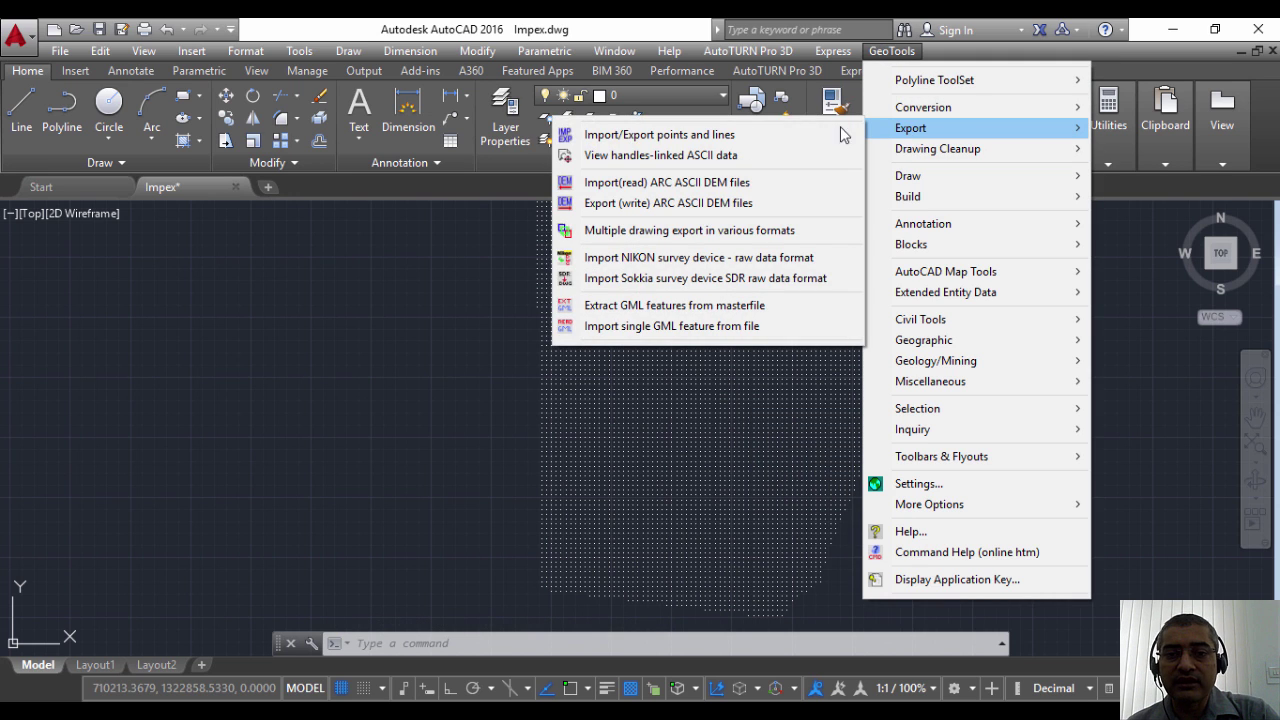
click(760, 141)
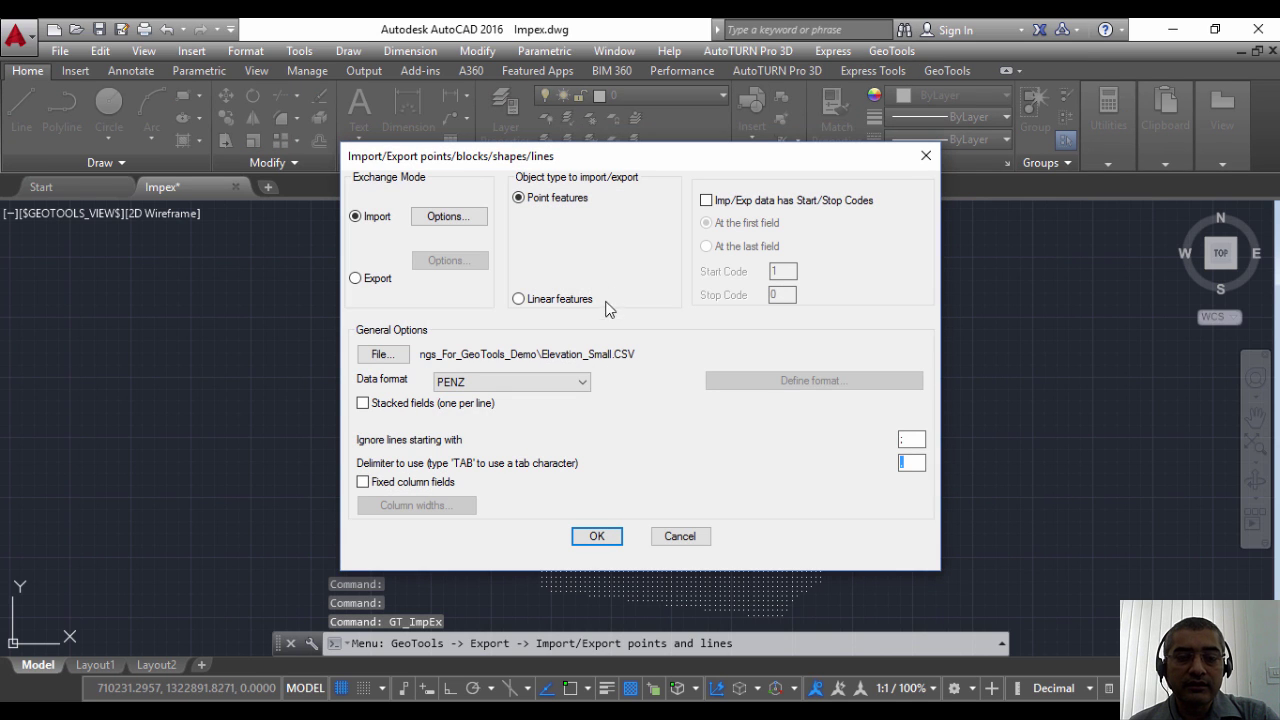